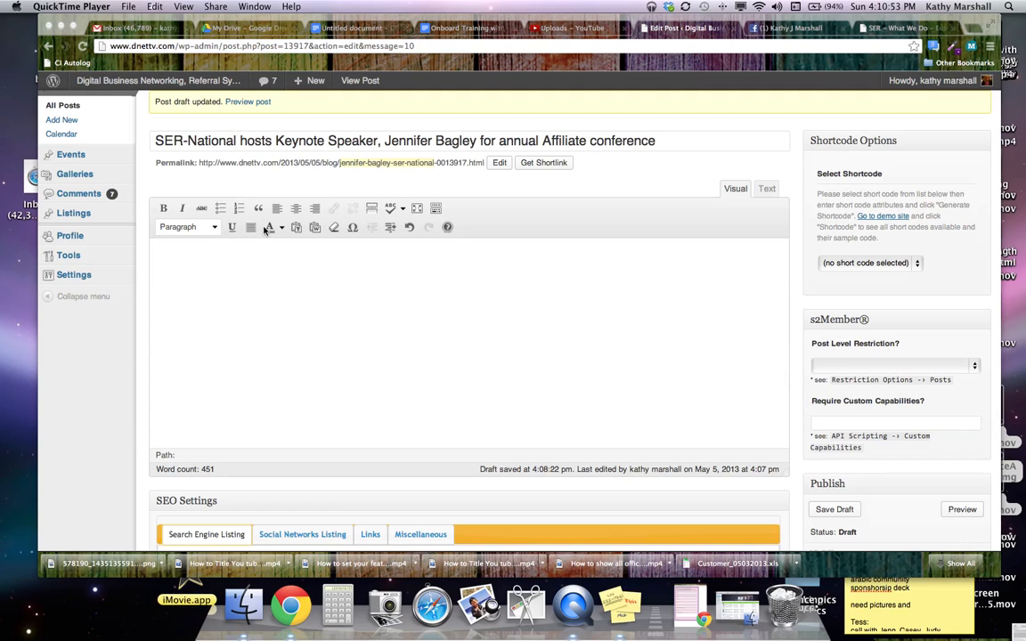
# - Toggle the editor's second row of formatting tools off and on, and switch to Text mode and back to Visual
pyautogui.click(435, 210)
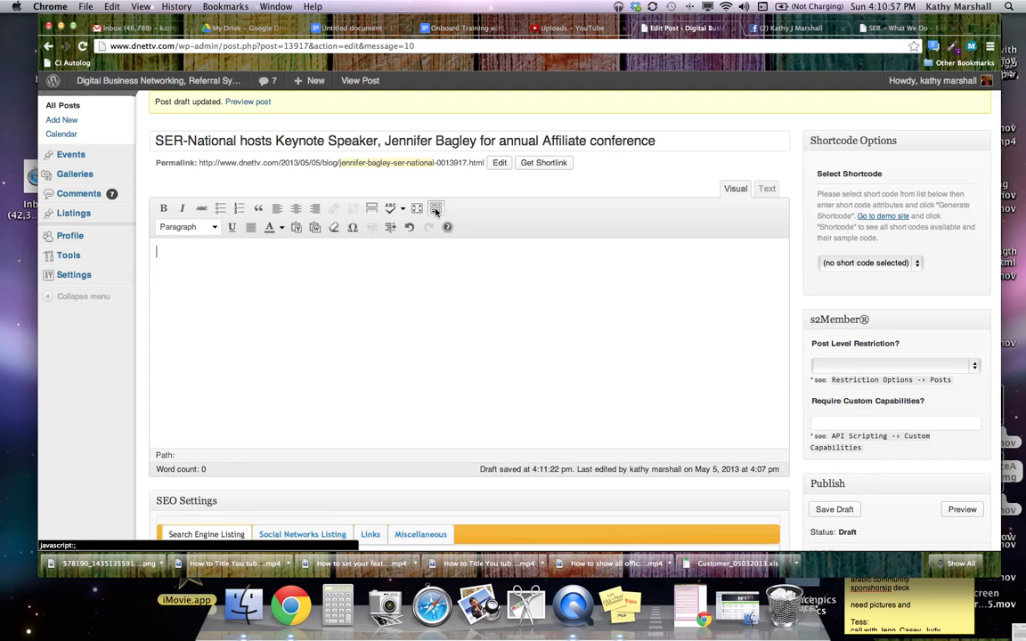
pyautogui.click(435, 210)
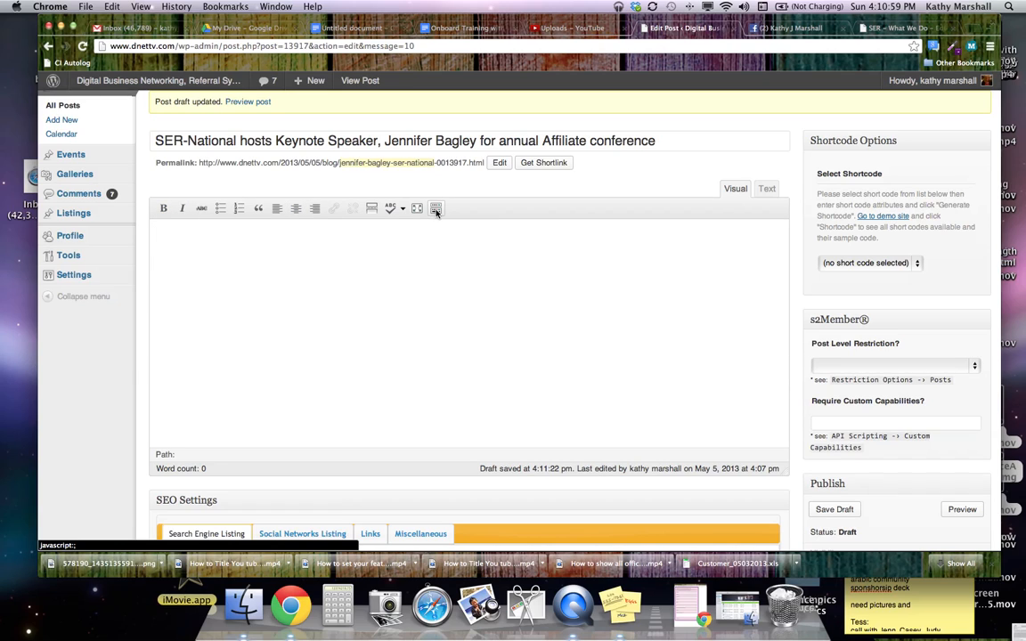
pyautogui.click(435, 210)
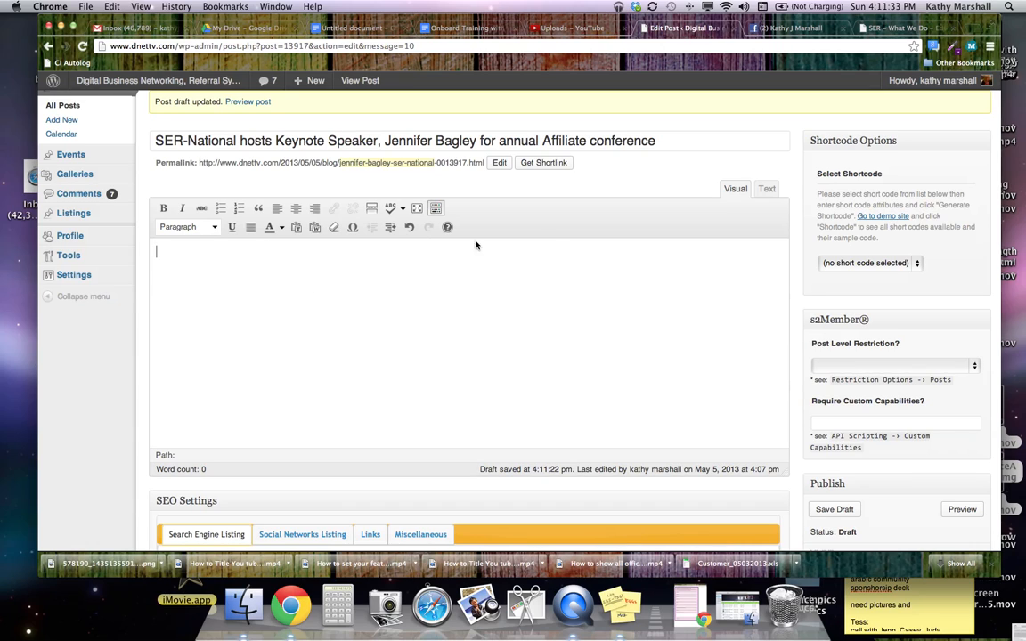
pyautogui.click(766, 190)
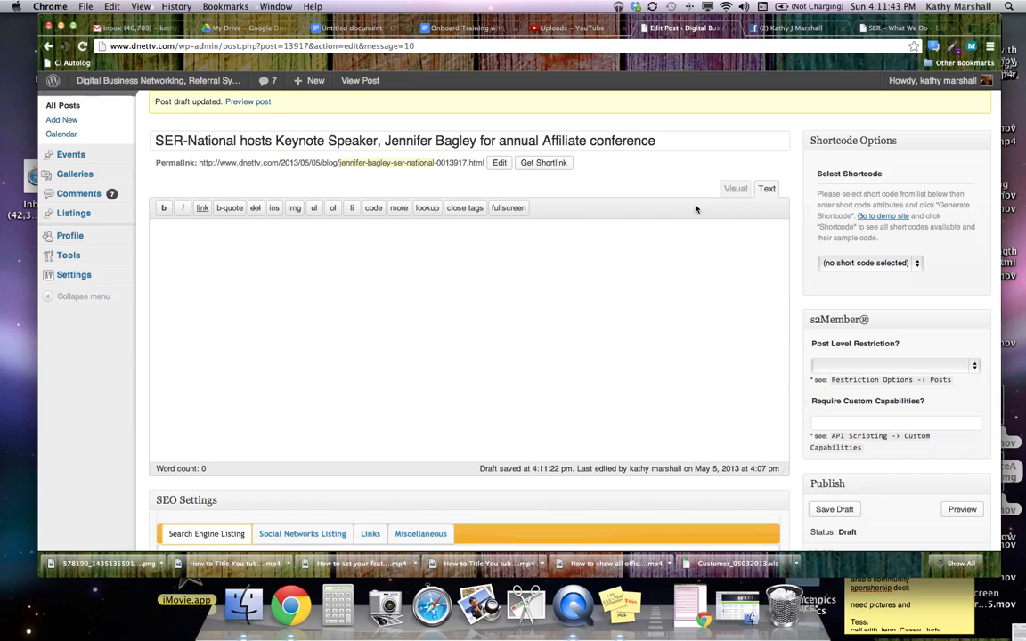
pyautogui.click(736, 189)
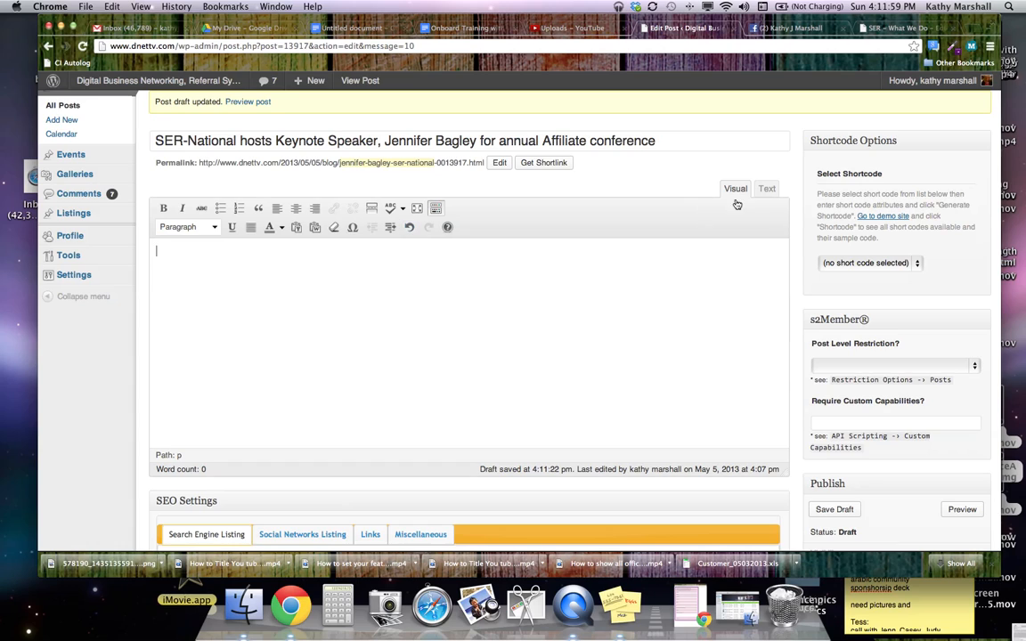
# - Paste the article text from the untitled Google document into the post body in Text mode
pyautogui.click(765, 190)
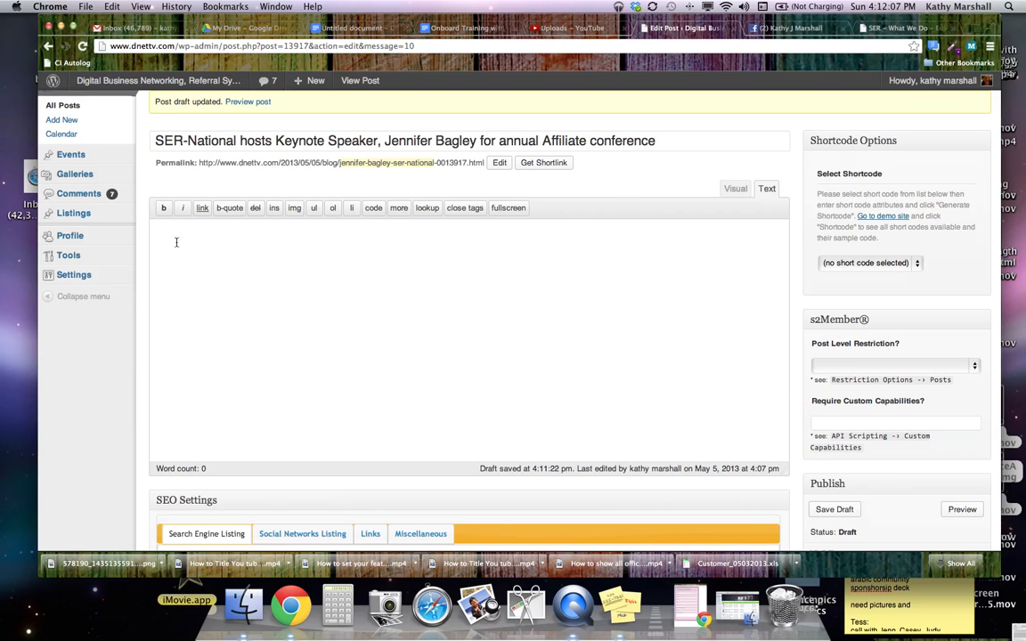
pyautogui.click(352, 31)
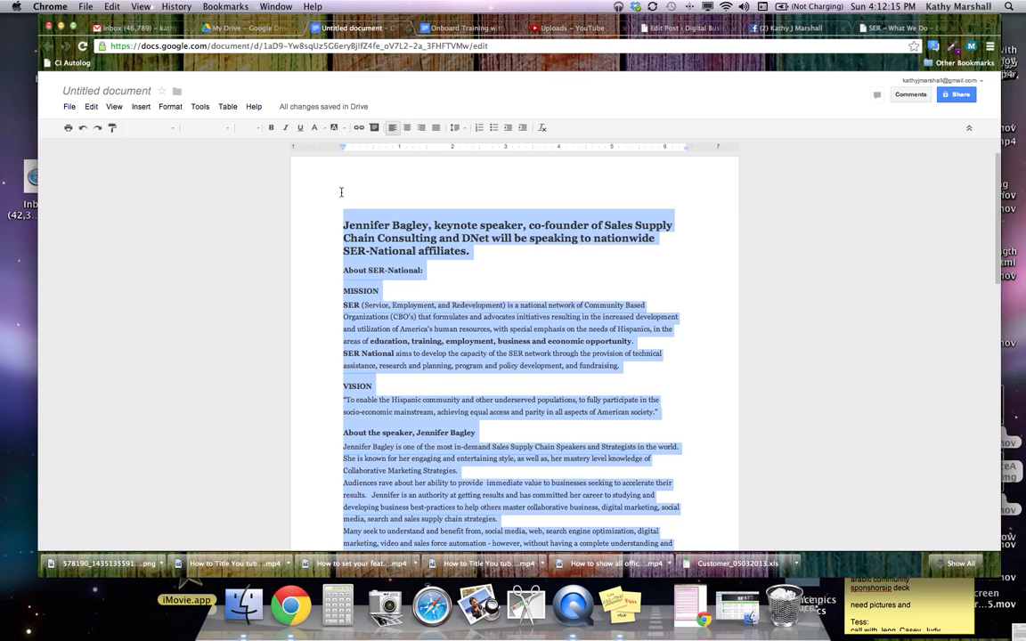
pyautogui.click(685, 28)
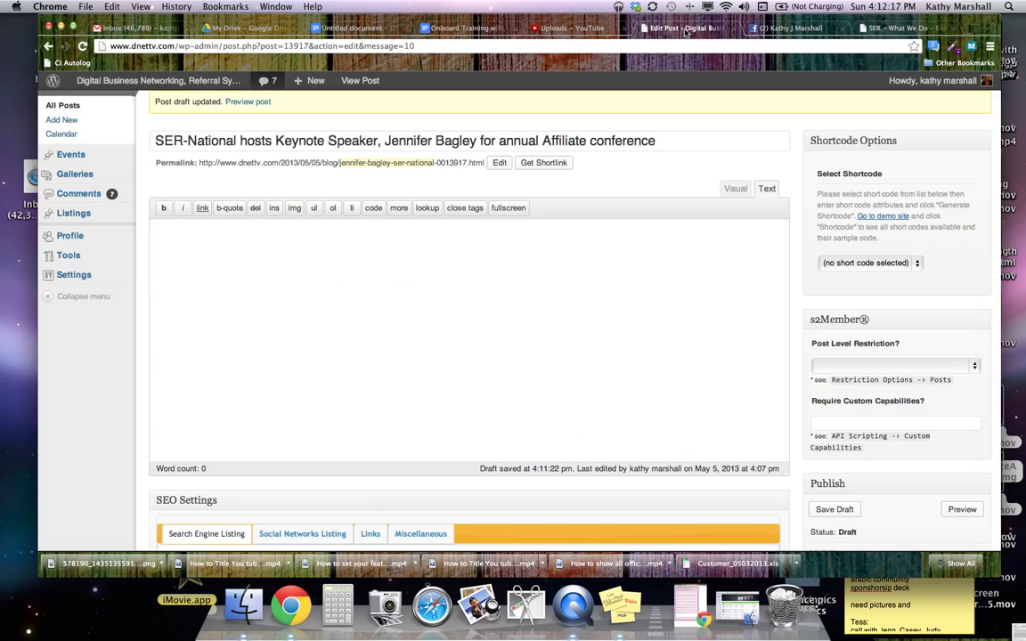
pyautogui.click(203, 241)
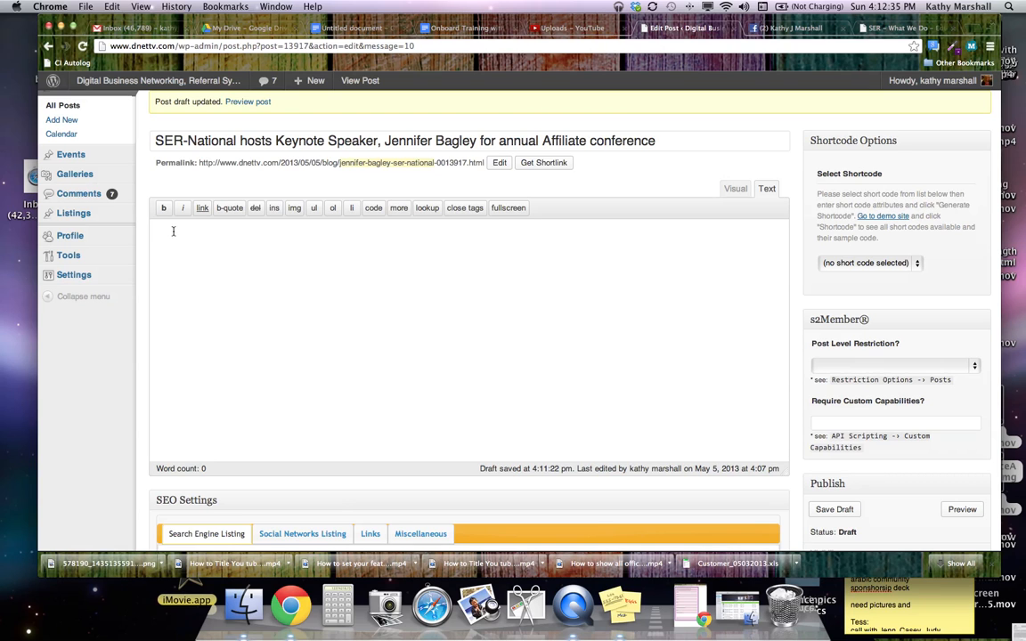
pyautogui.press('super+v')
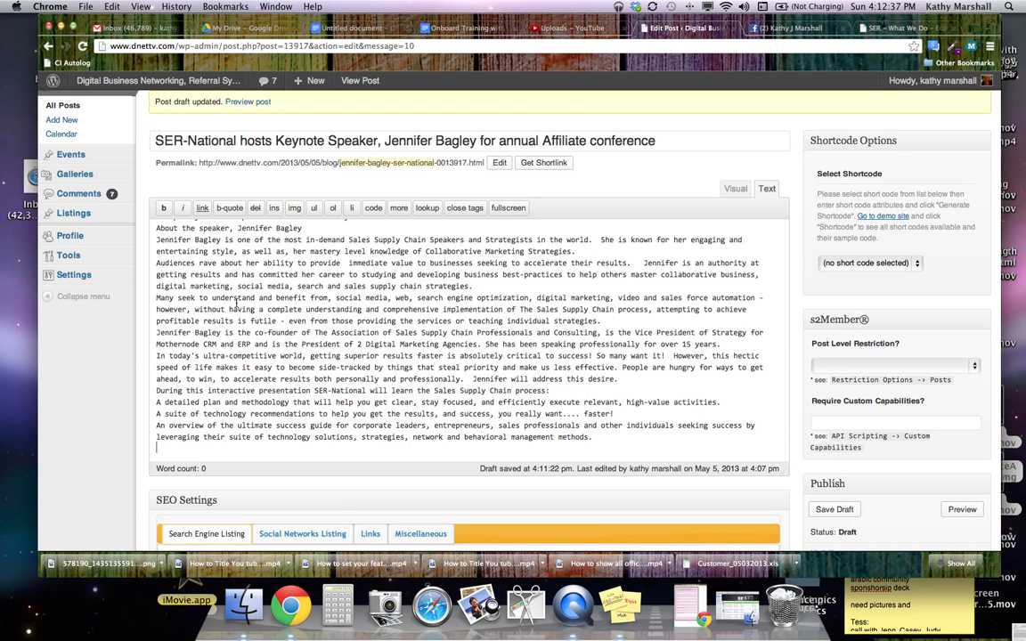
# - Return the editor to Visual mode and add paragraph breaks after the opening sentence, "About SER-National:" and MISSION
pyautogui.scroll(10, 369, 329)
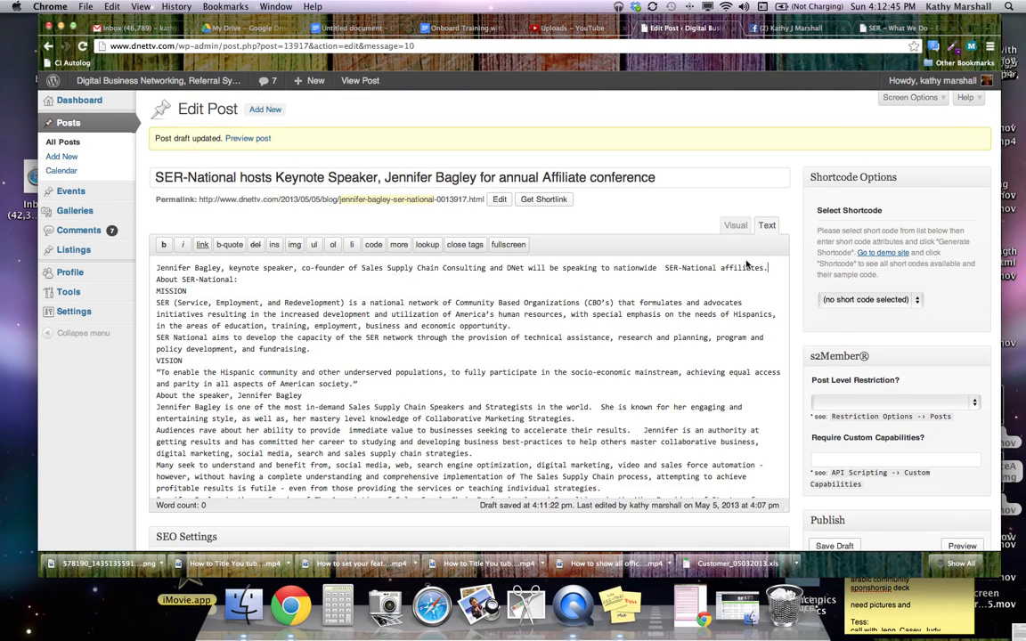
pyautogui.click(736, 227)
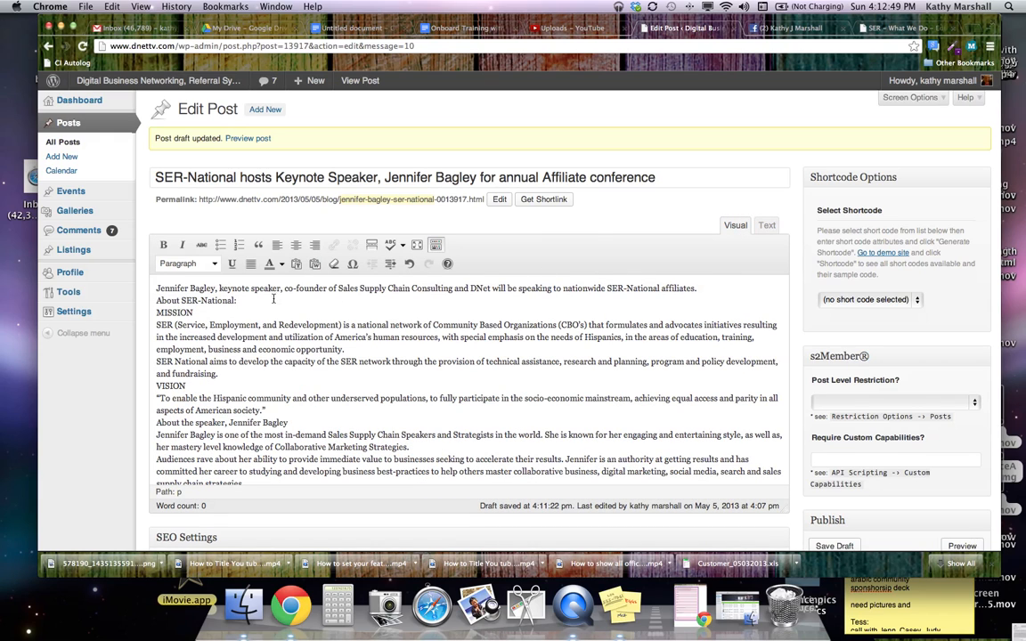
pyautogui.click(710, 290)
pyautogui.press('Return')
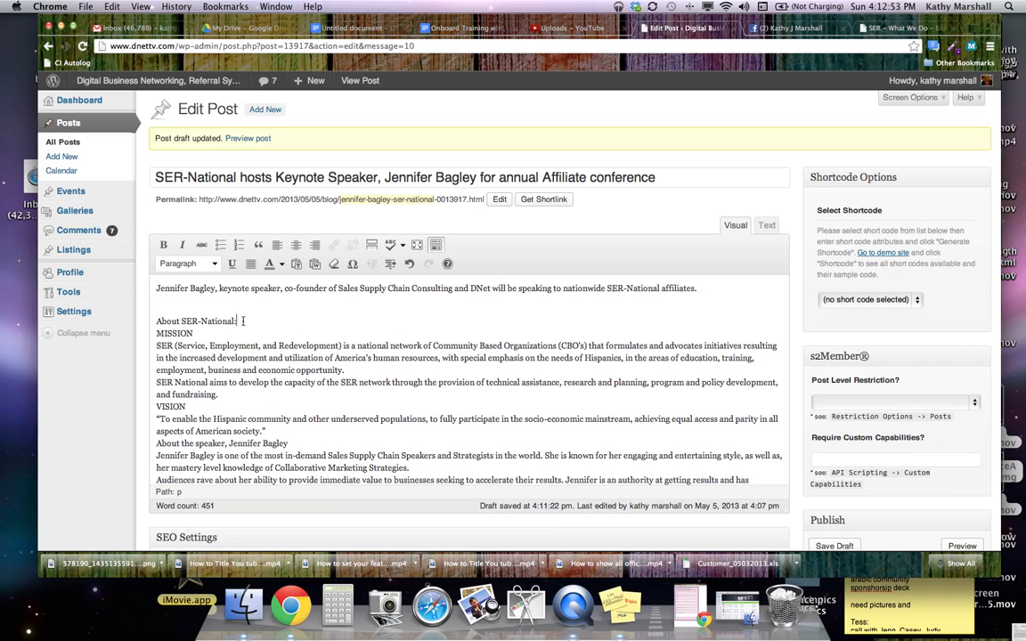
pyautogui.press('Return')
pyautogui.click(195, 355)
pyautogui.press('Return')
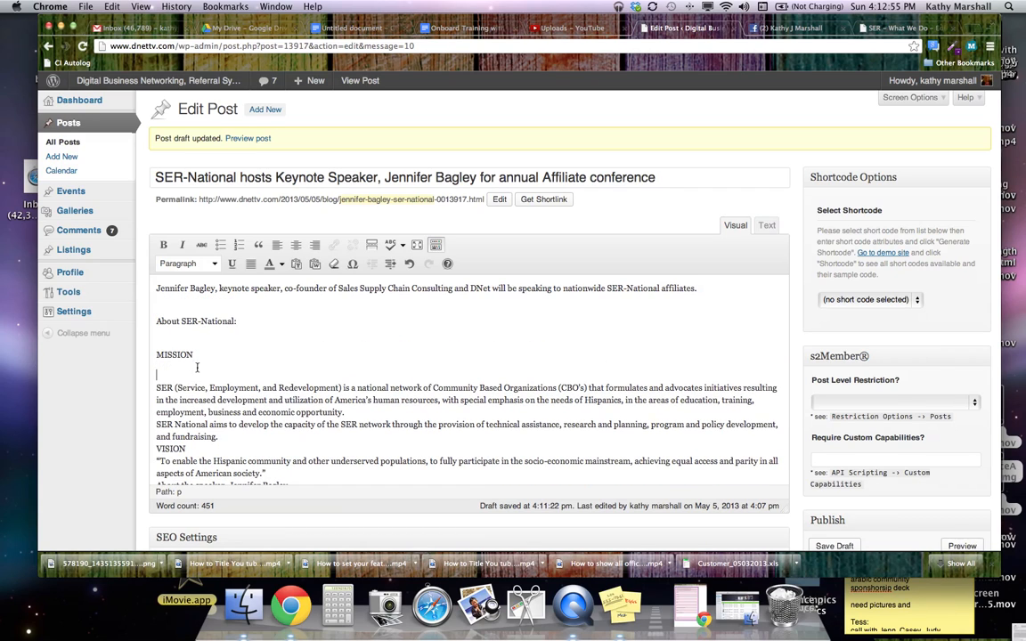
# - Add paragraph breaks before and after the VISION line
pyautogui.click(223, 436)
pyautogui.press('Return')
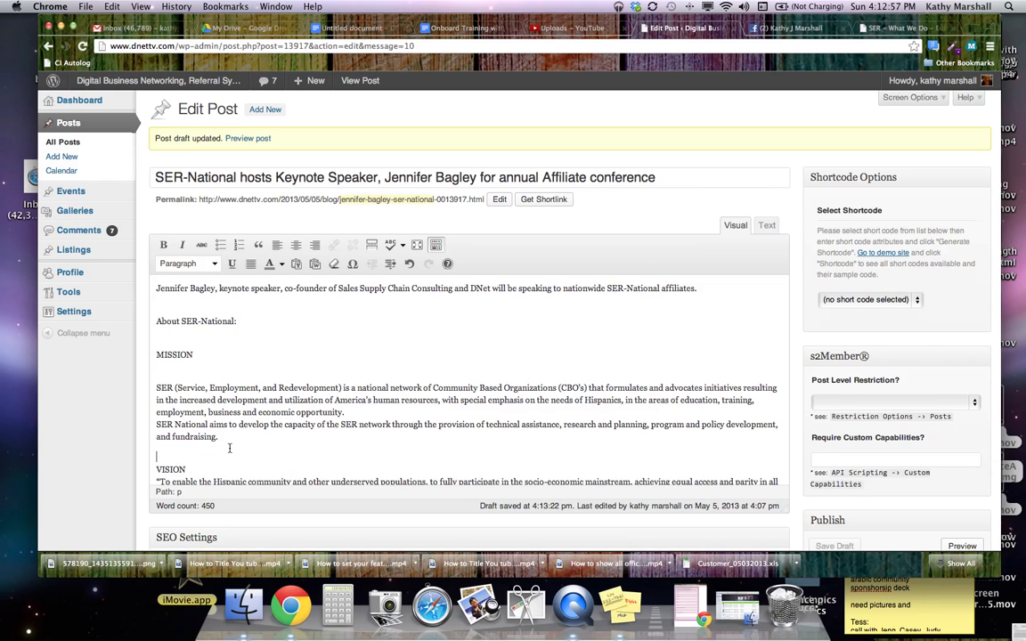
pyautogui.click(212, 470)
pyautogui.press('Return')
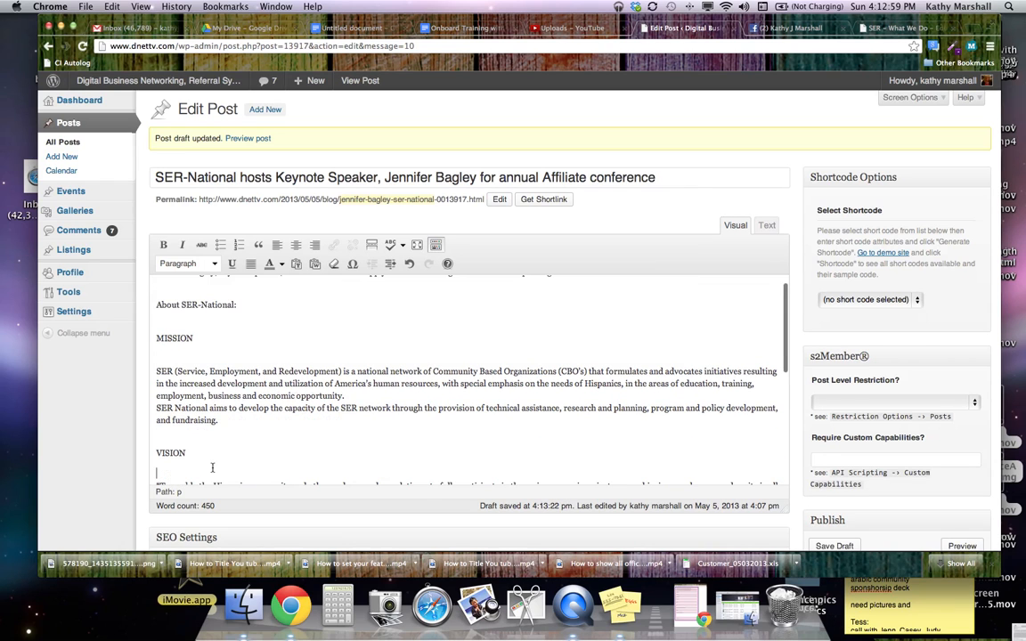
# - Add paragraph breaks before and after the "About the speaker" line
pyautogui.scroll(-5, 212, 467)
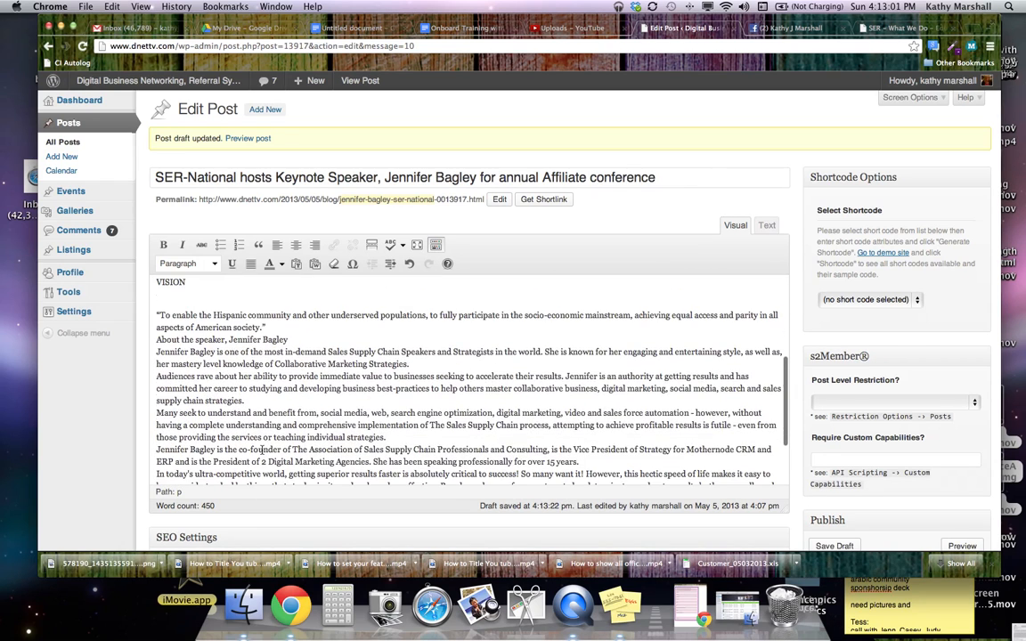
pyautogui.click(290, 331)
pyautogui.press('Return')
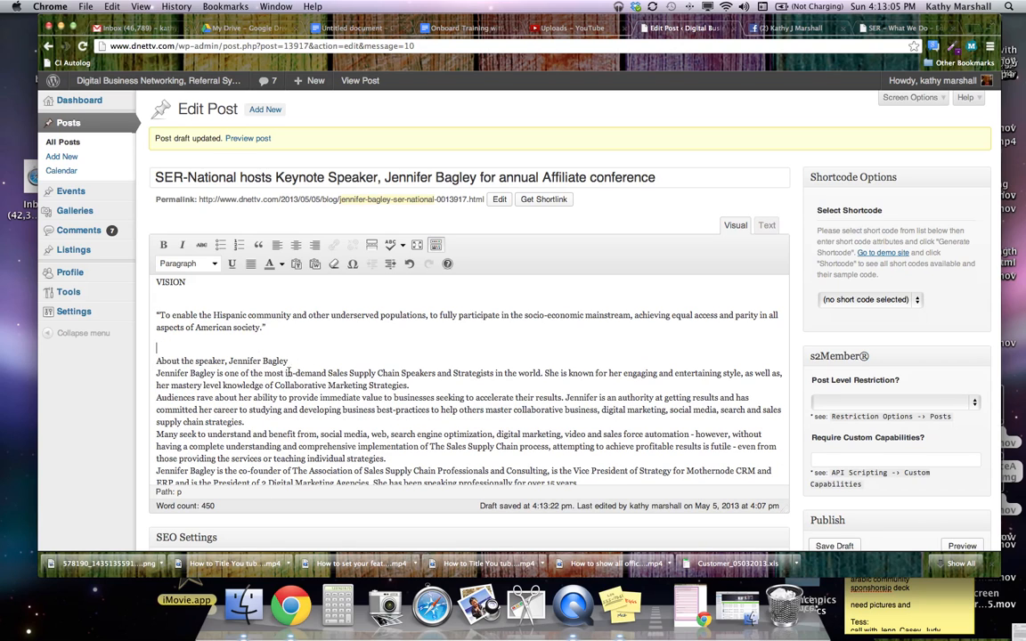
pyautogui.click(299, 361)
pyautogui.press('Return')
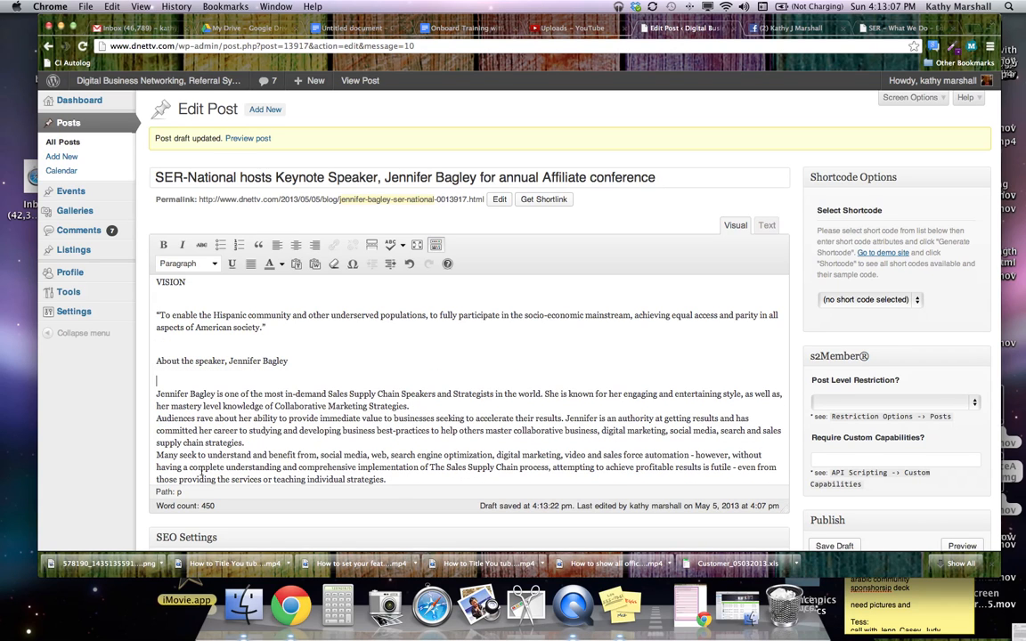
# - Add paragraph breaks before and after the line starting "During this interactive presentation"
pyautogui.scroll(-5, 259, 458)
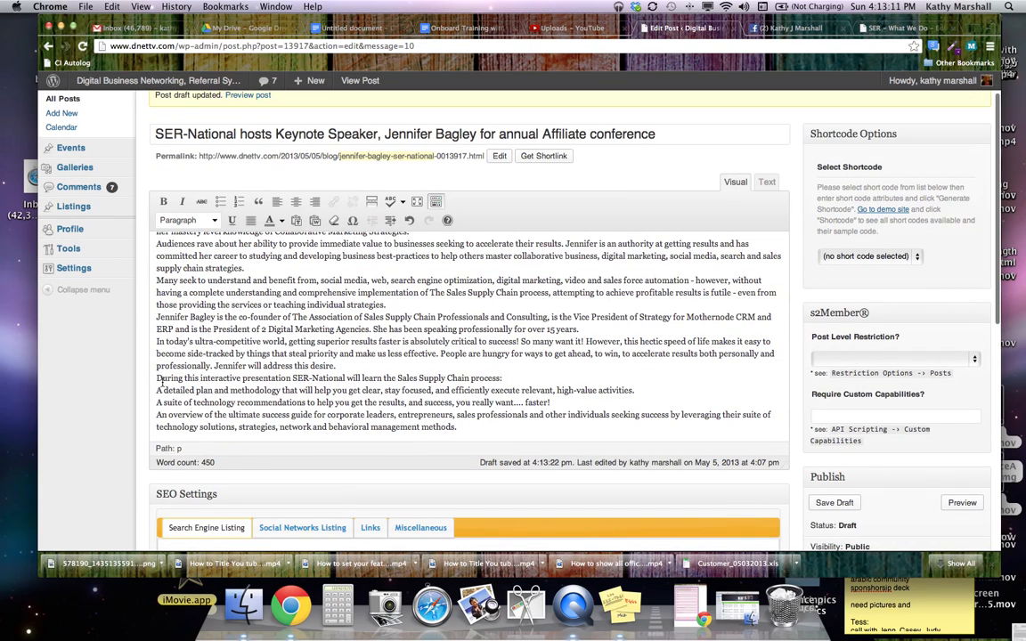
pyautogui.press('Return')
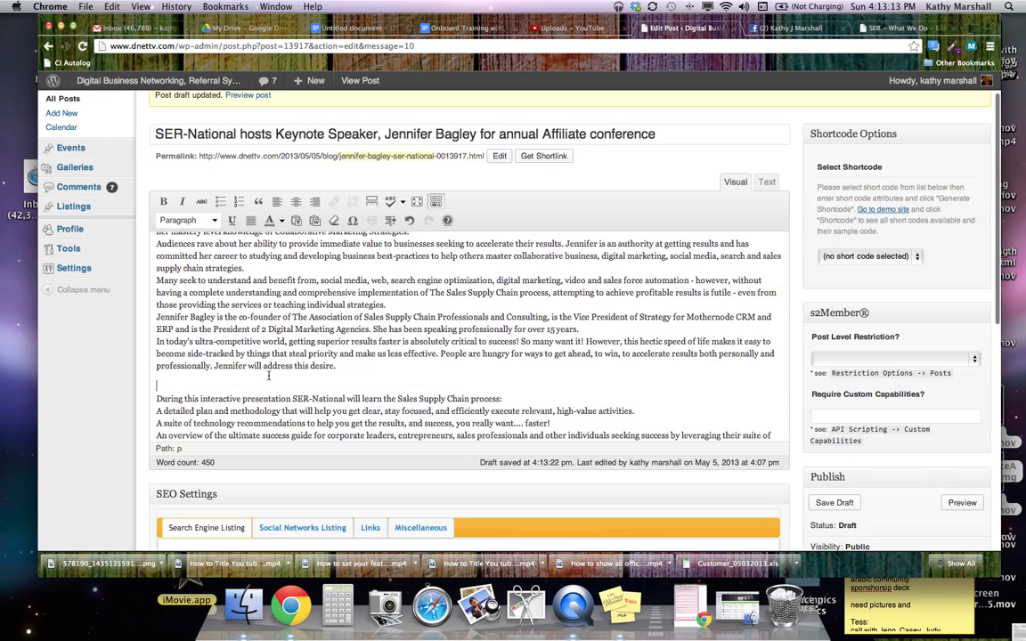
pyautogui.click(512, 400)
pyautogui.press('Return')
pyautogui.scroll(10, 444, 400)
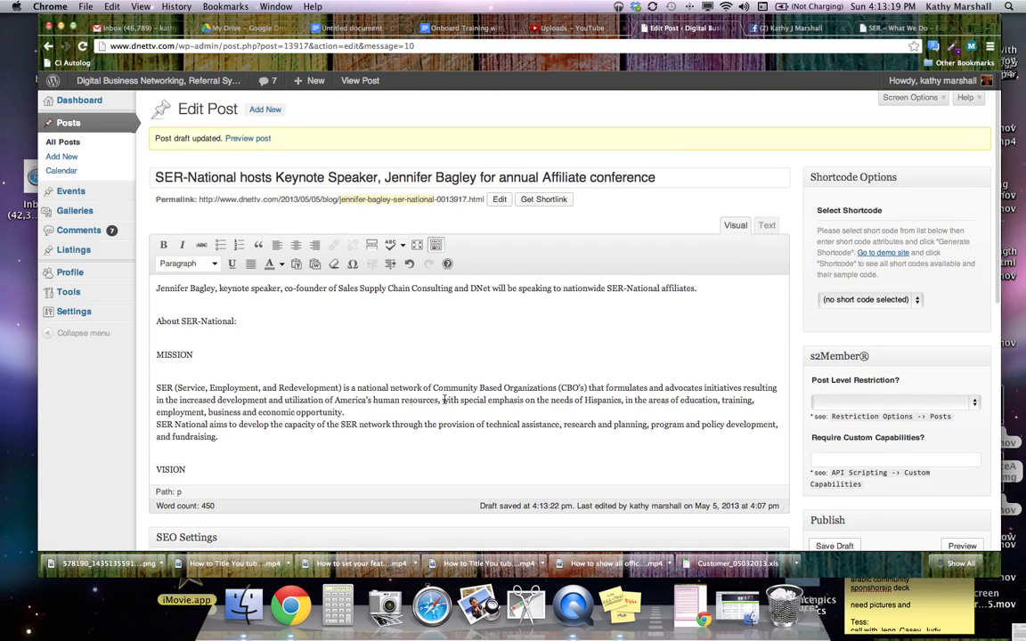
pyautogui.click(215, 265)
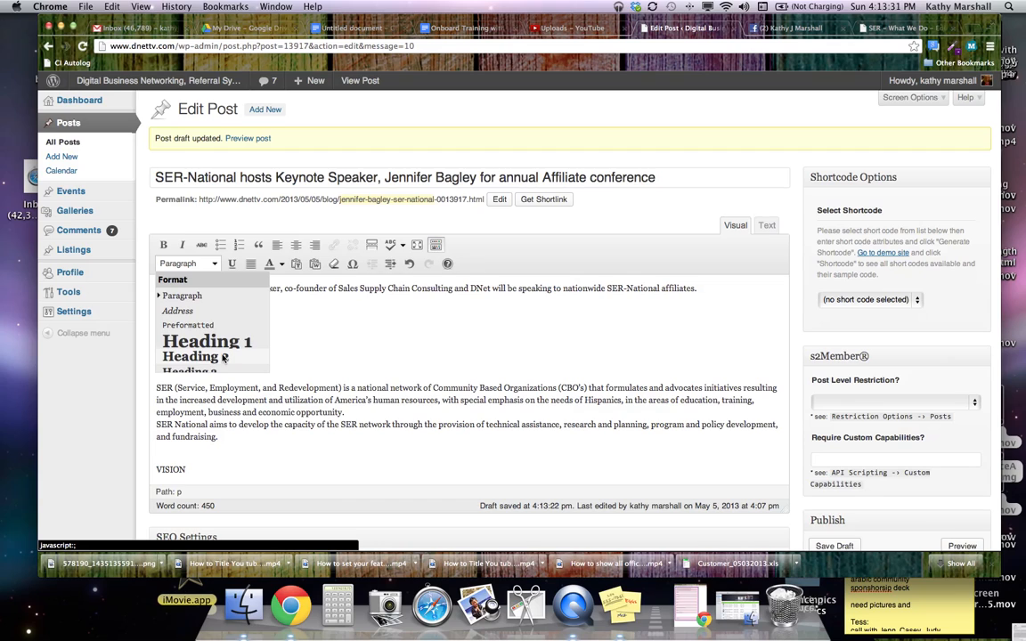
pyautogui.scroll(-2, 218, 359)
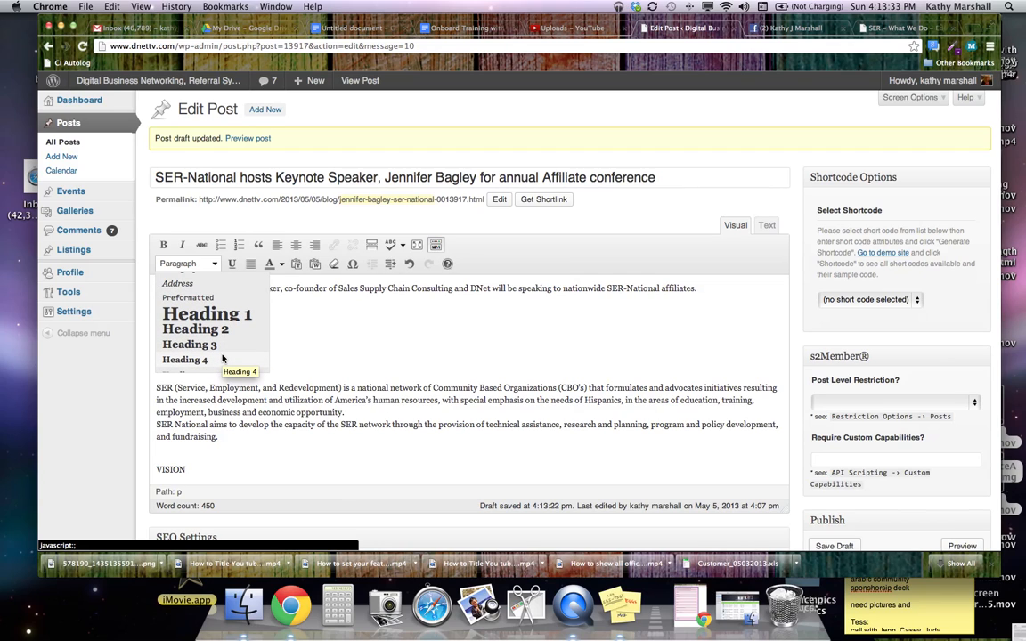
pyautogui.click(341, 346)
# - Format the opening sentence about the keynote speaker as Heading 3
pyautogui.moveTo(156, 287); pyautogui.dragTo(711, 285)
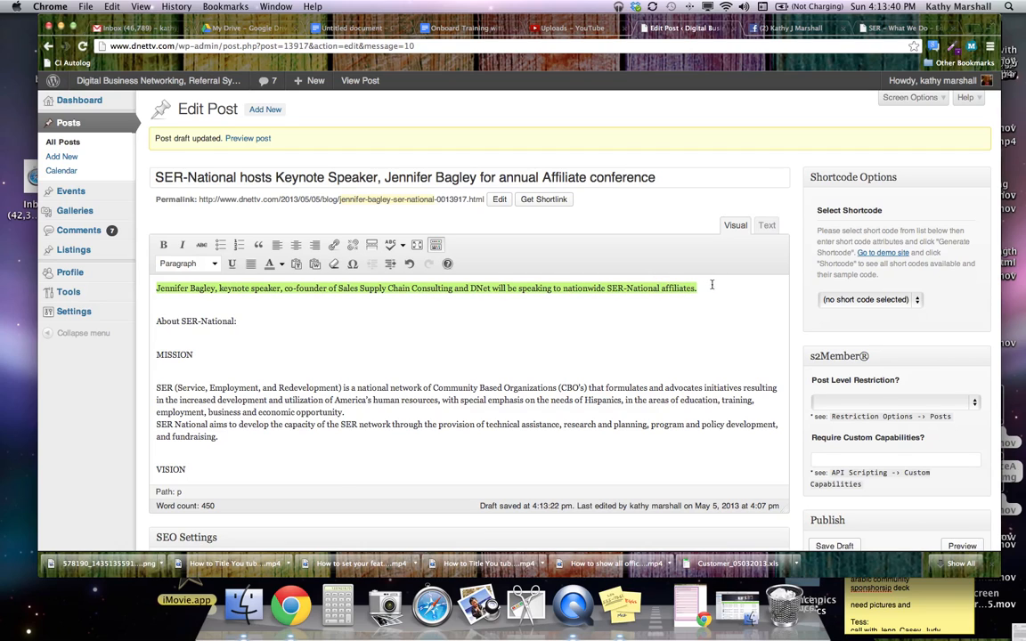
pyautogui.click(213, 264)
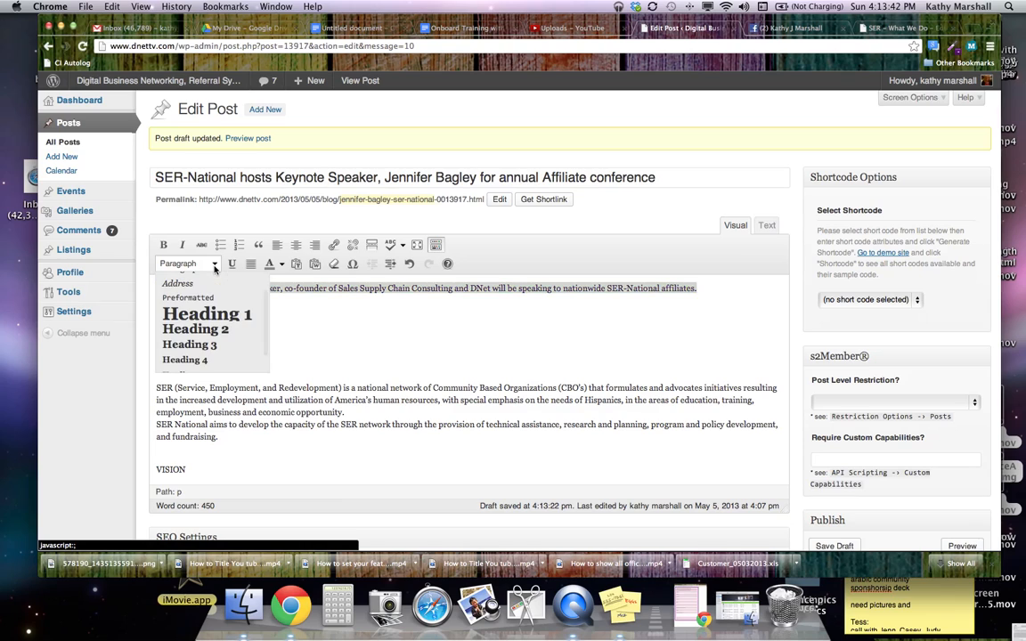
pyautogui.click(195, 350)
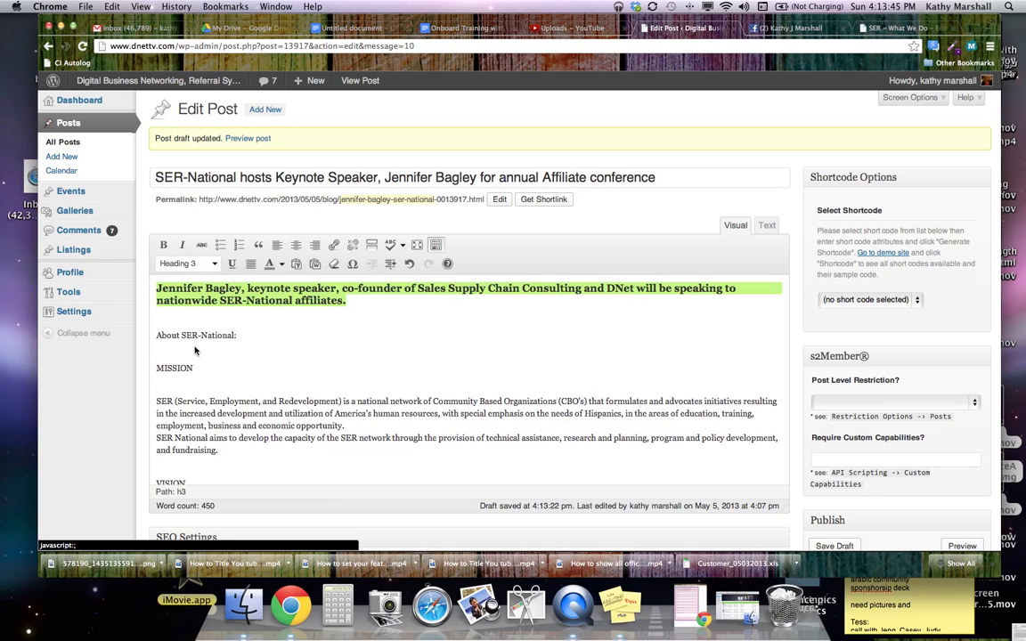
# - Format the "About SER-National:" line as Heading 4
pyautogui.moveTo(236, 335); pyautogui.dragTo(156, 336)
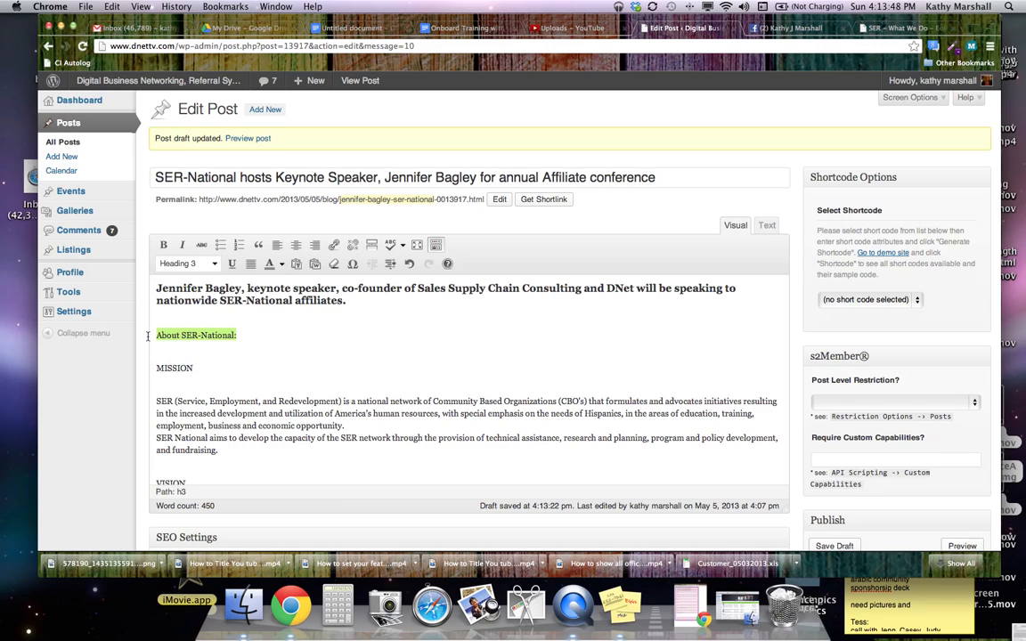
pyautogui.click(215, 264)
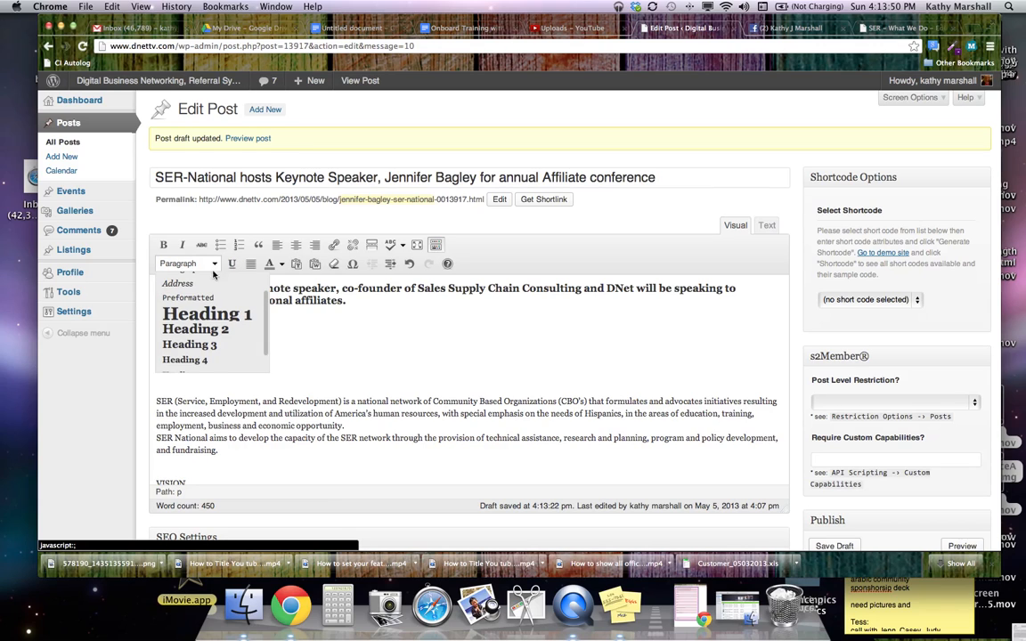
pyautogui.click(203, 360)
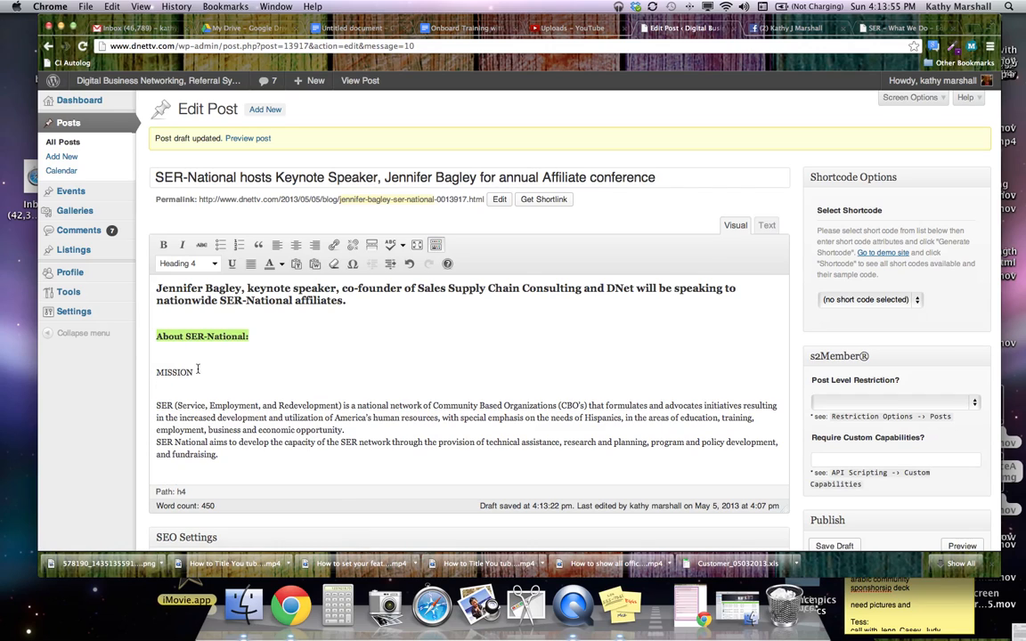
# - Format the MISSION line as Heading 5
pyautogui.moveTo(198, 372); pyautogui.dragTo(155, 373)
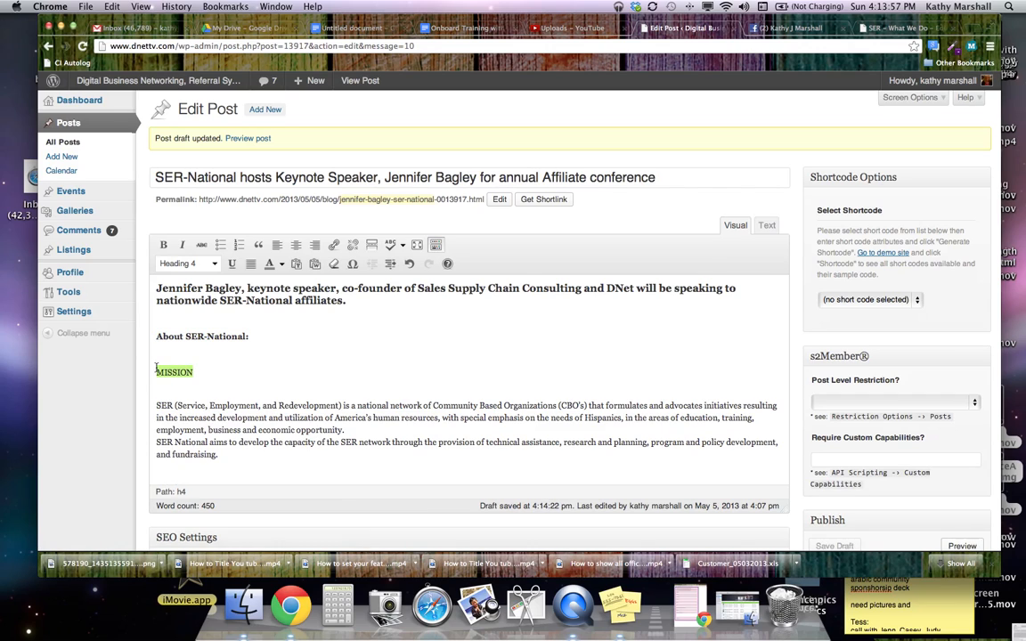
pyautogui.click(214, 264)
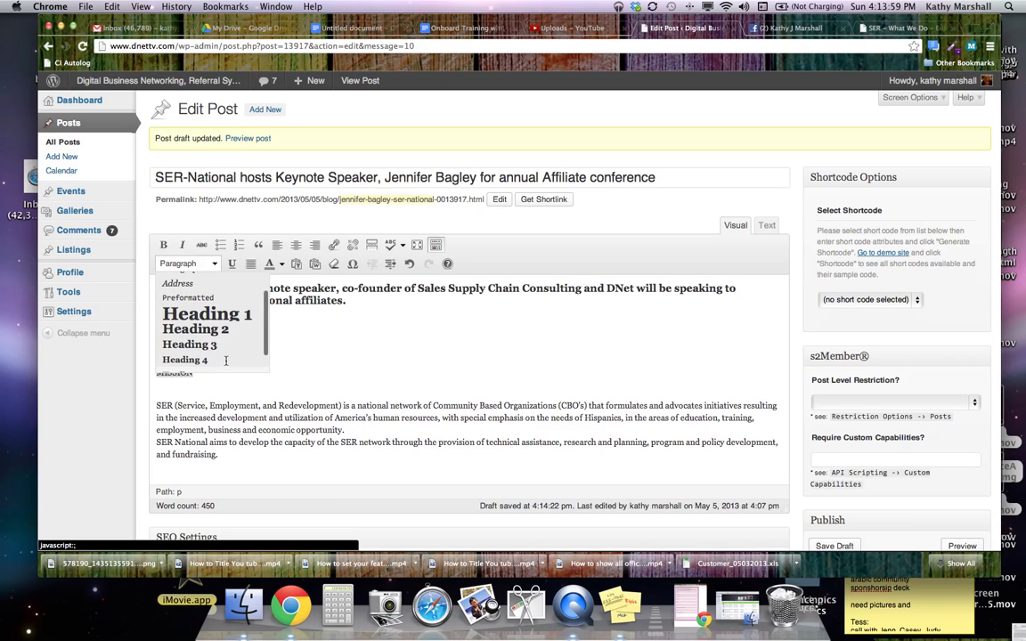
pyautogui.scroll(-2, 206, 349)
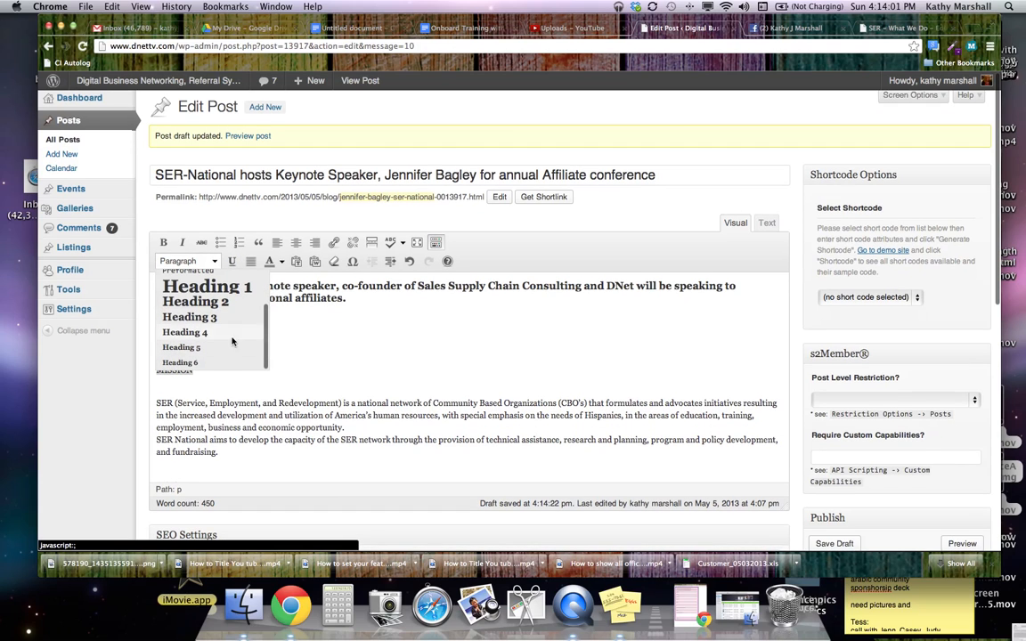
pyautogui.click(206, 349)
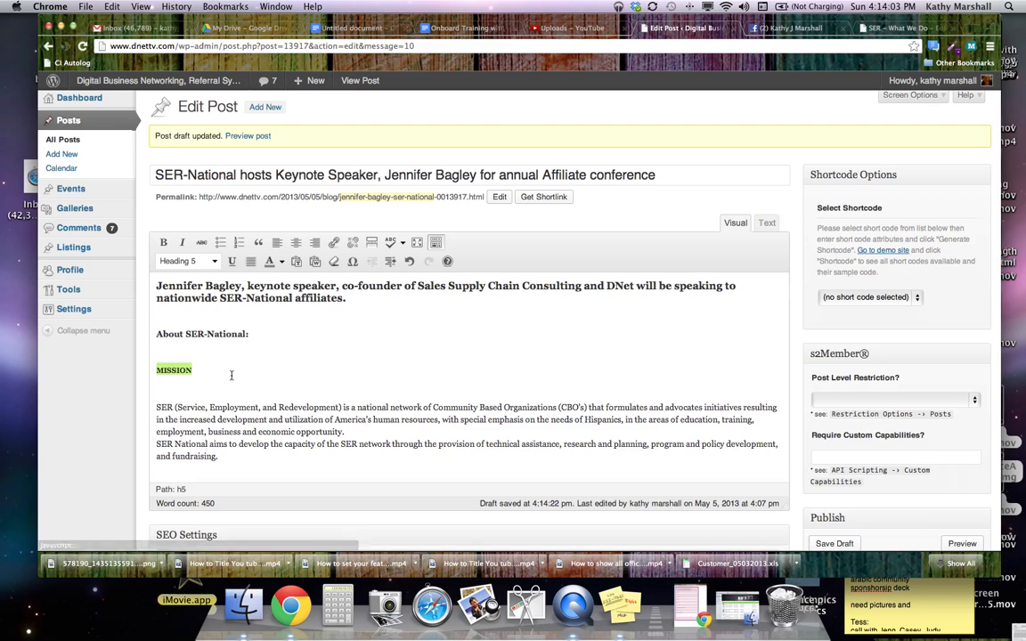
# - Format the VISION line as Heading 5
pyautogui.scroll(-1, 231, 375)
pyautogui.scroll(-1, 231, 375)
pyautogui.moveTo(197, 451); pyautogui.dragTo(153, 450)
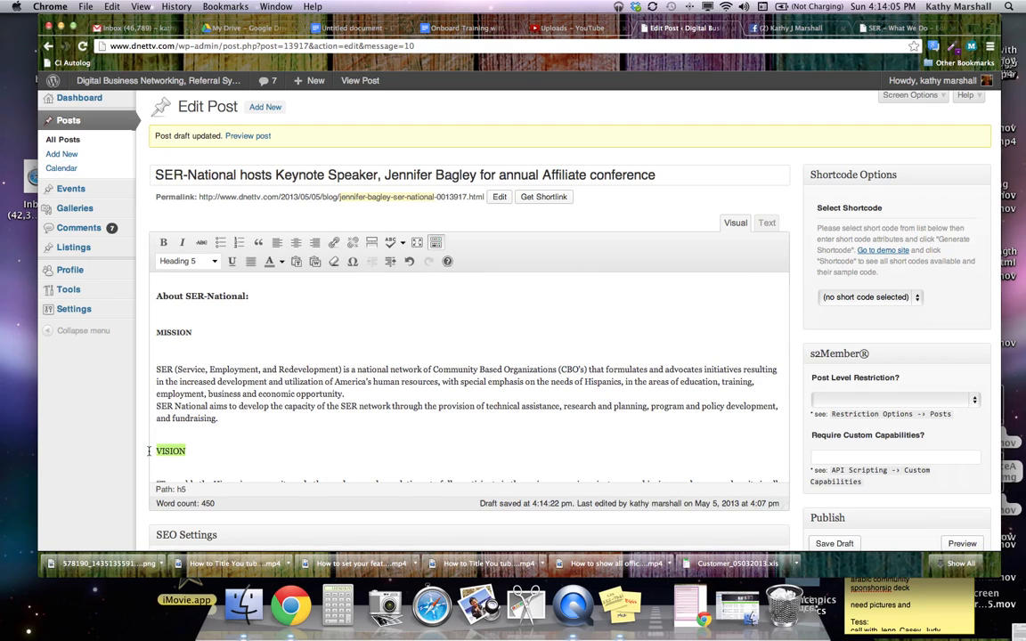
pyautogui.click(187, 260)
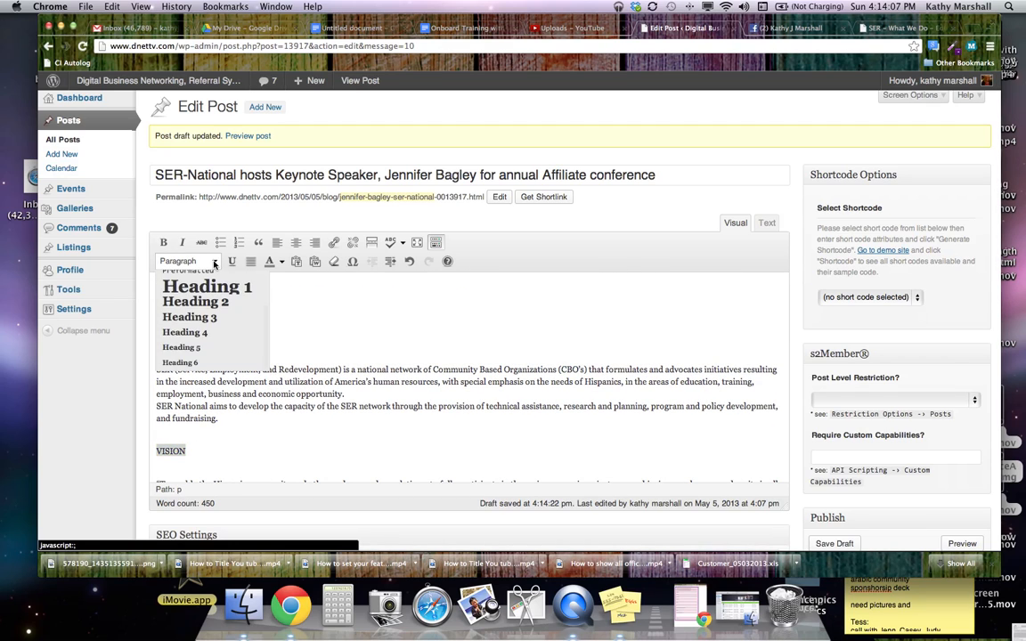
pyautogui.click(182, 347)
# - Format the "About the speaker" line as Heading 4
pyautogui.scroll(-1, 254, 370)
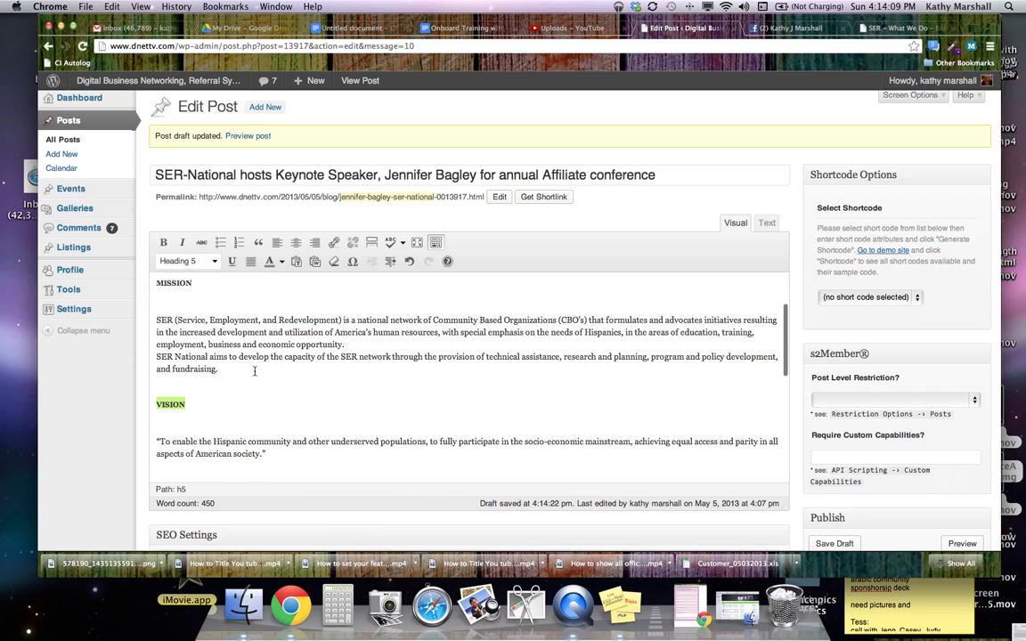
pyautogui.scroll(-2, 254, 371)
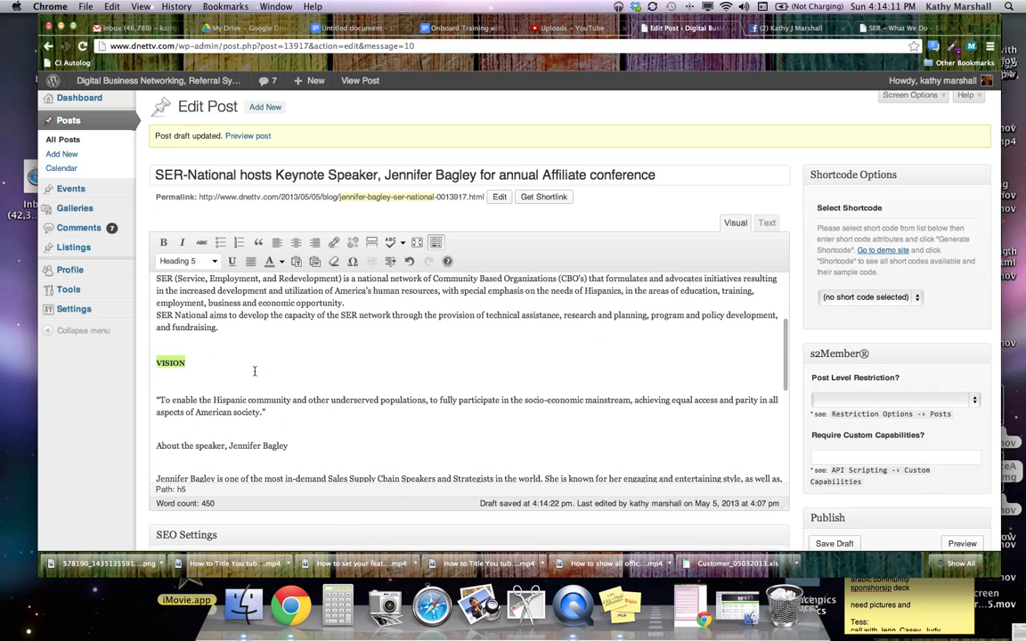
pyautogui.moveTo(293, 446); pyautogui.dragTo(157, 447)
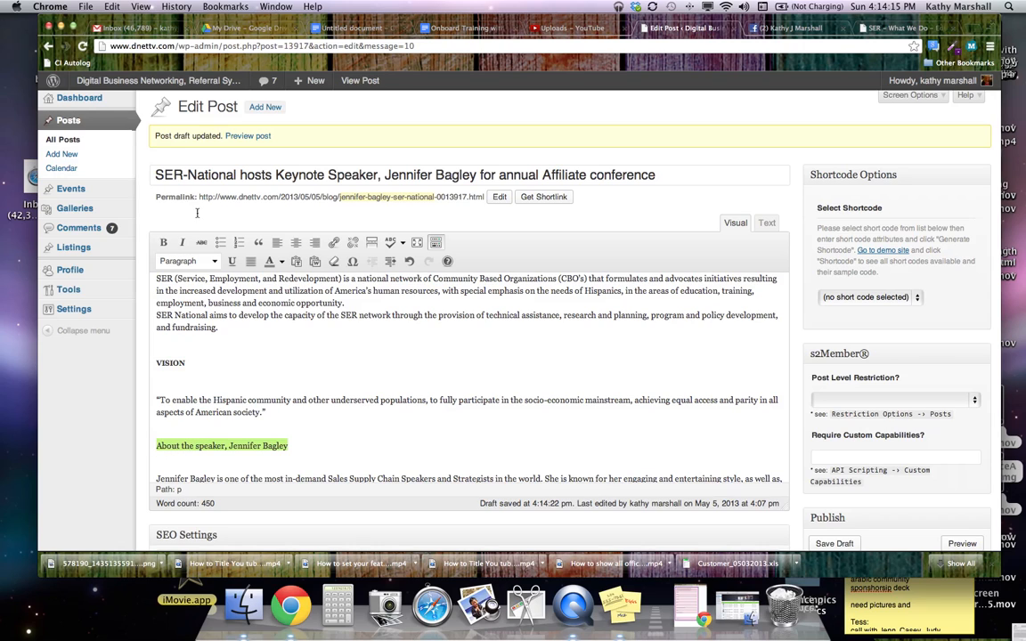
pyautogui.click(214, 261)
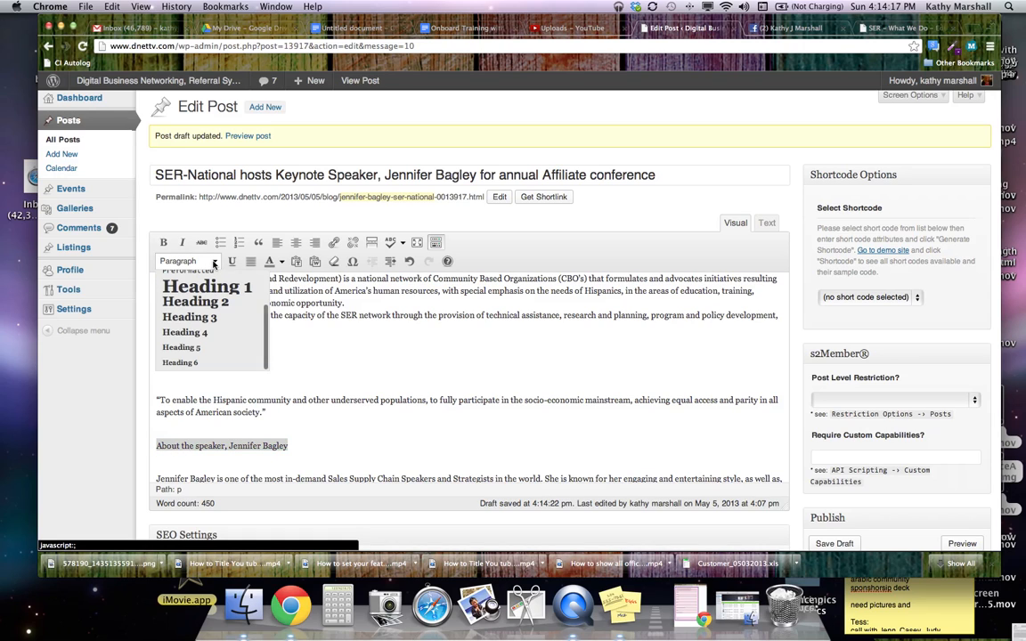
pyautogui.click(191, 336)
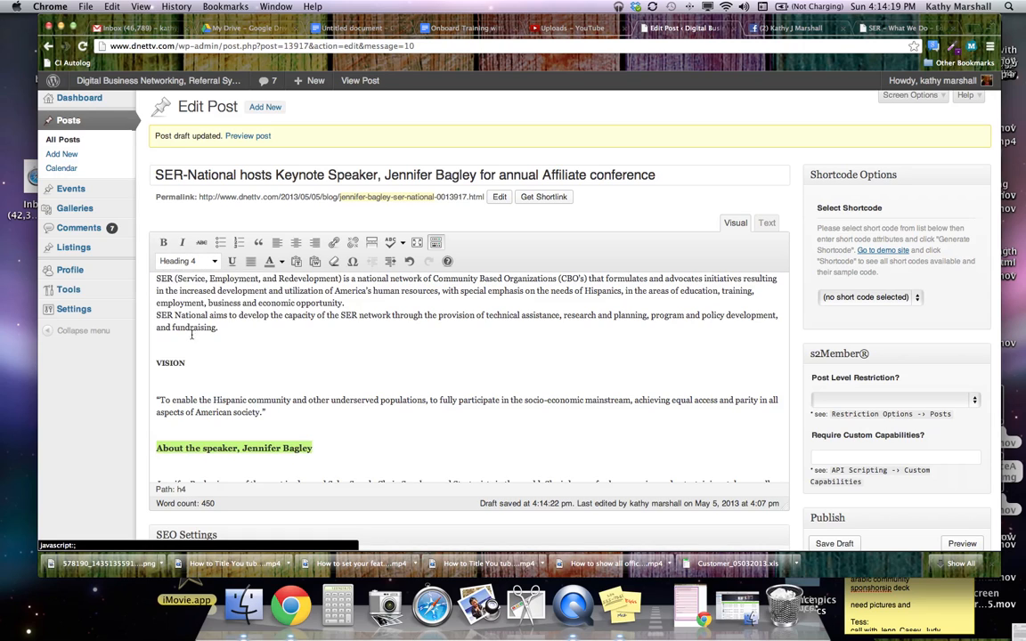
# - Format the line starting "During this interactive presentation" as Heading 4
pyautogui.scroll(-10, 424, 411)
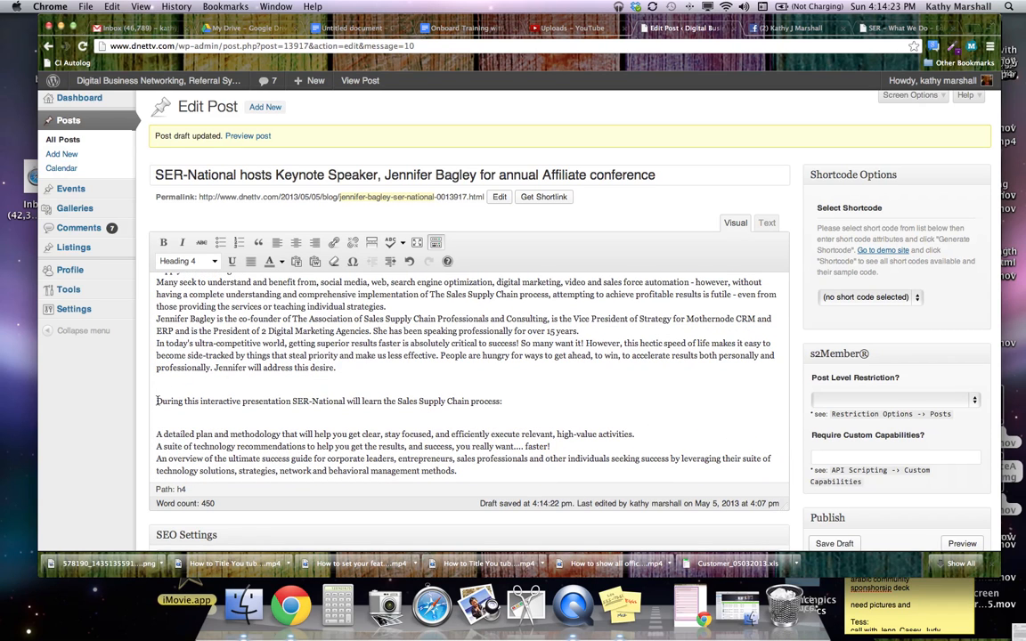
pyautogui.moveTo(157, 401); pyautogui.dragTo(528, 399)
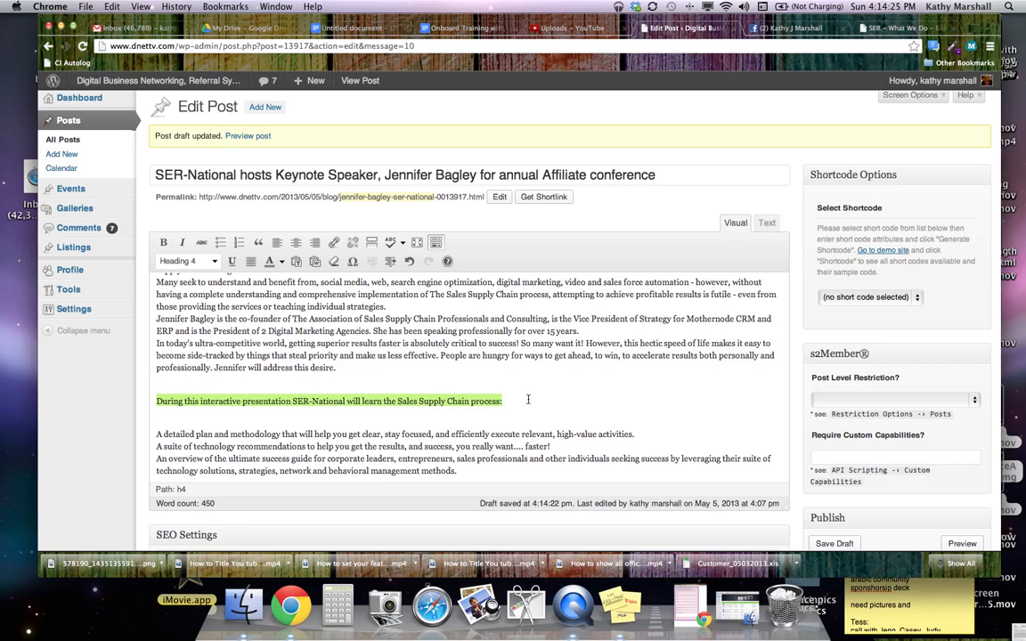
pyautogui.click(214, 263)
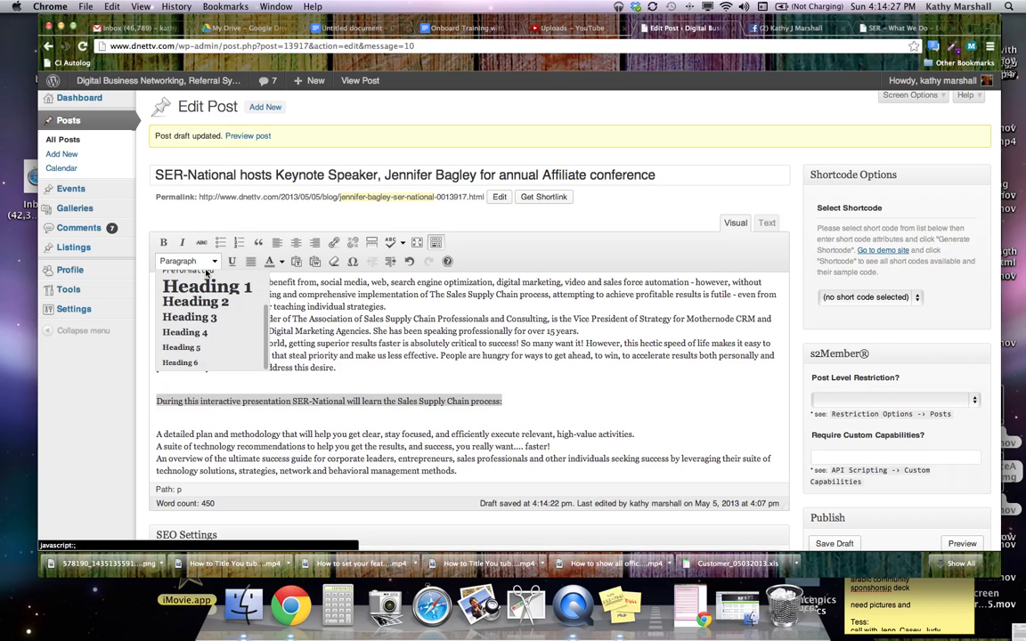
pyautogui.click(187, 333)
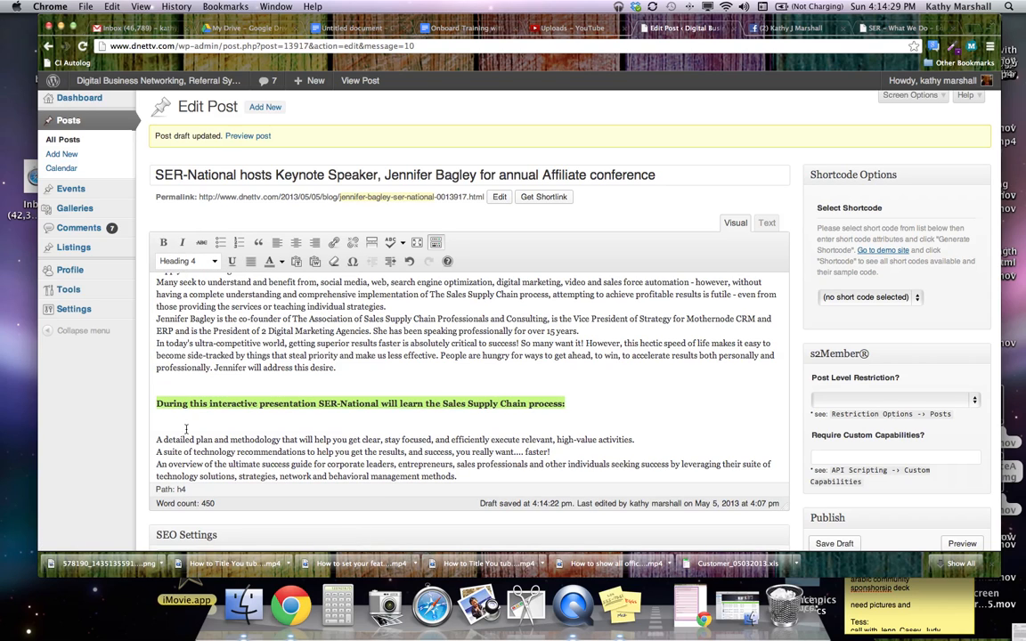
# - Turn the three lines below the interactive presentation heading, from "A detailed plan" to "An overview", into a bulleted list
pyautogui.click(143, 396)
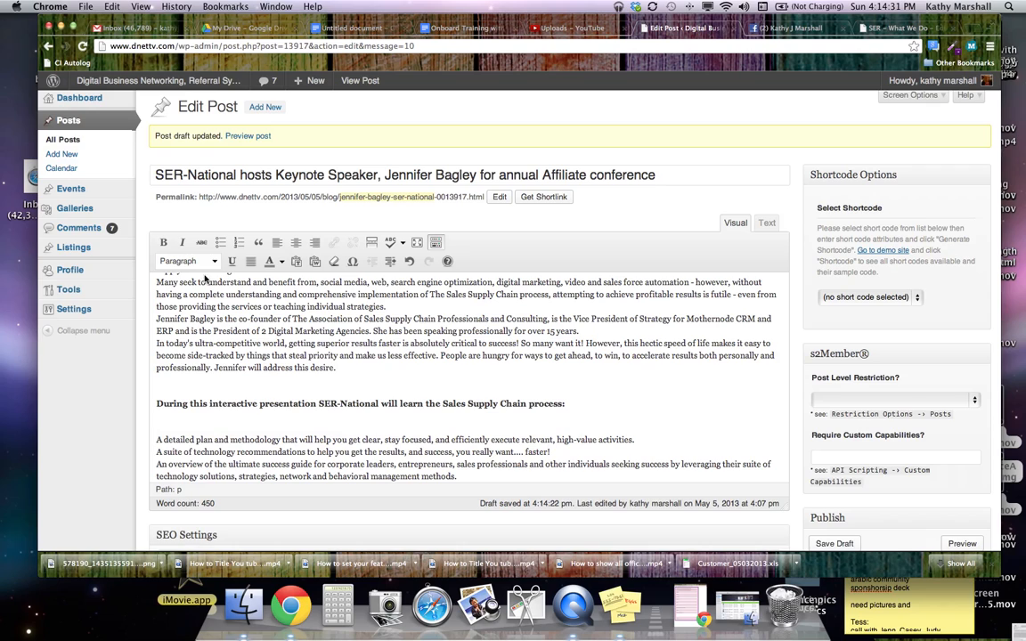
pyautogui.click(221, 243)
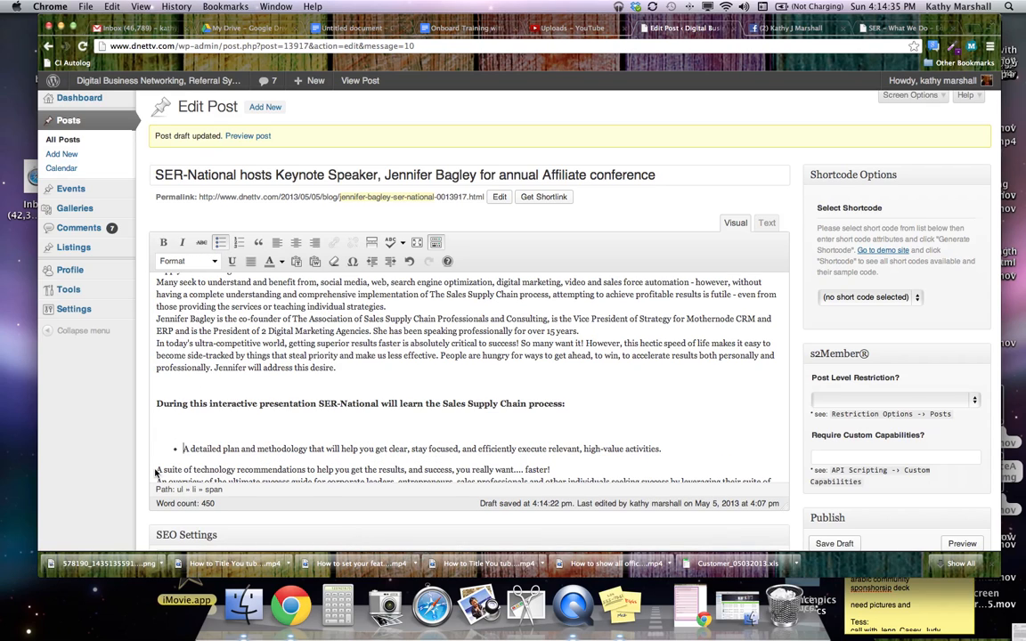
pyautogui.click(157, 471)
pyautogui.click(220, 244)
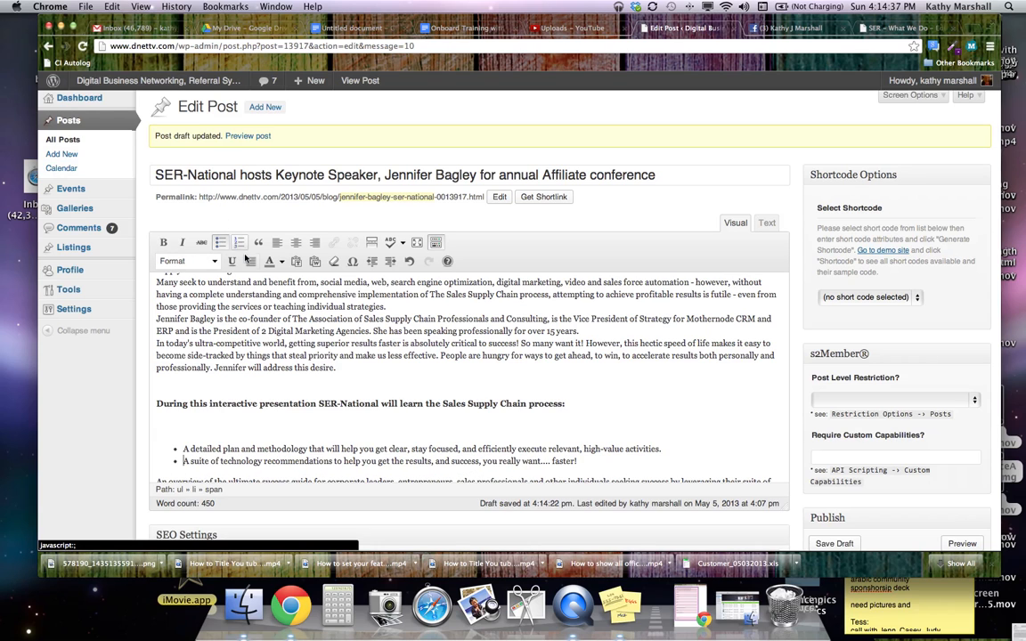
pyautogui.scroll(-3, 169, 438)
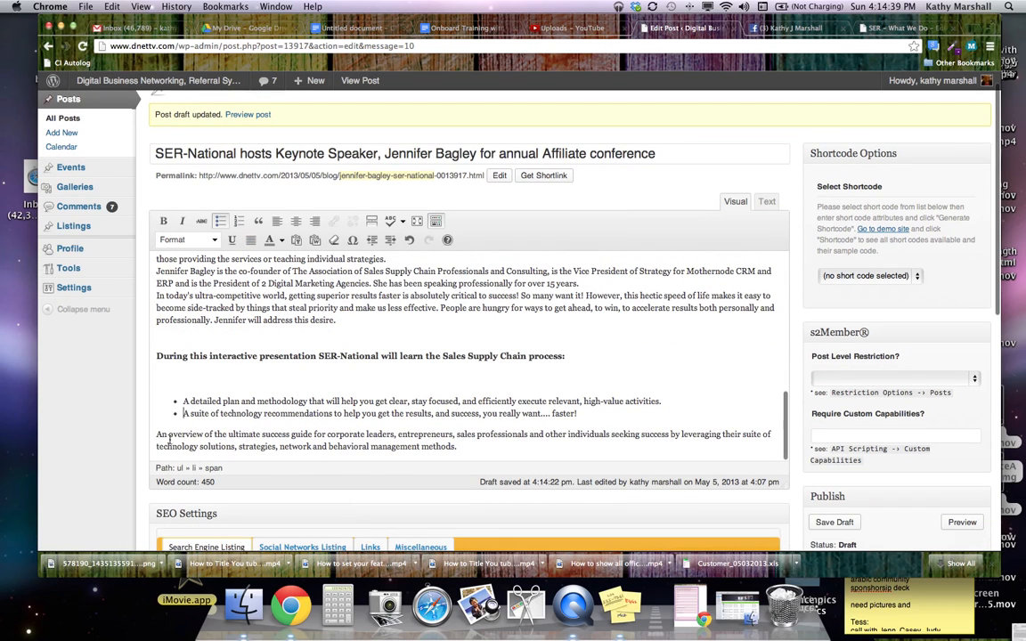
pyautogui.click(158, 435)
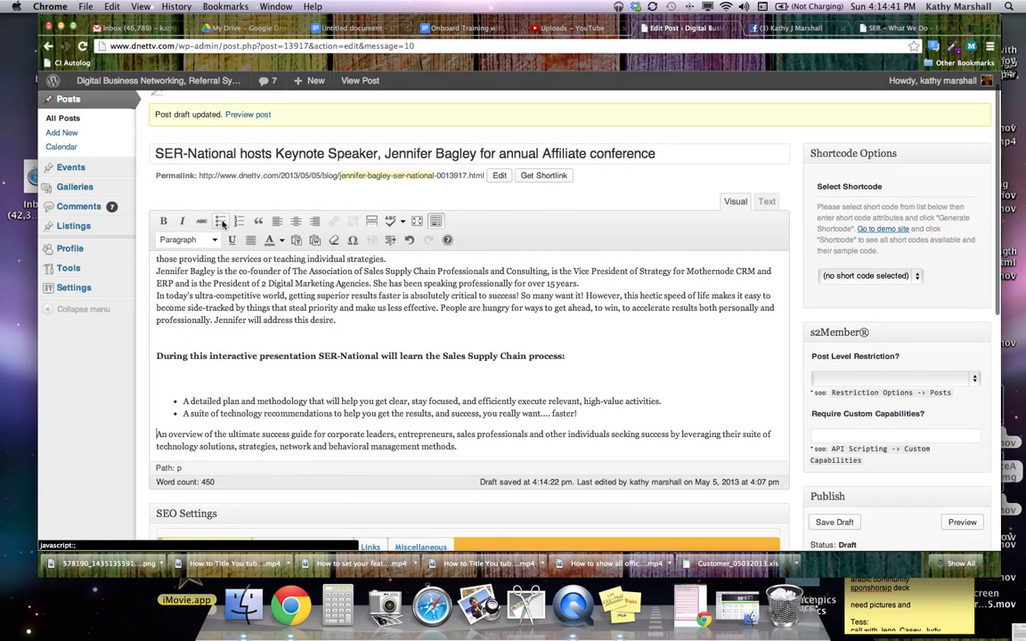
pyautogui.click(222, 222)
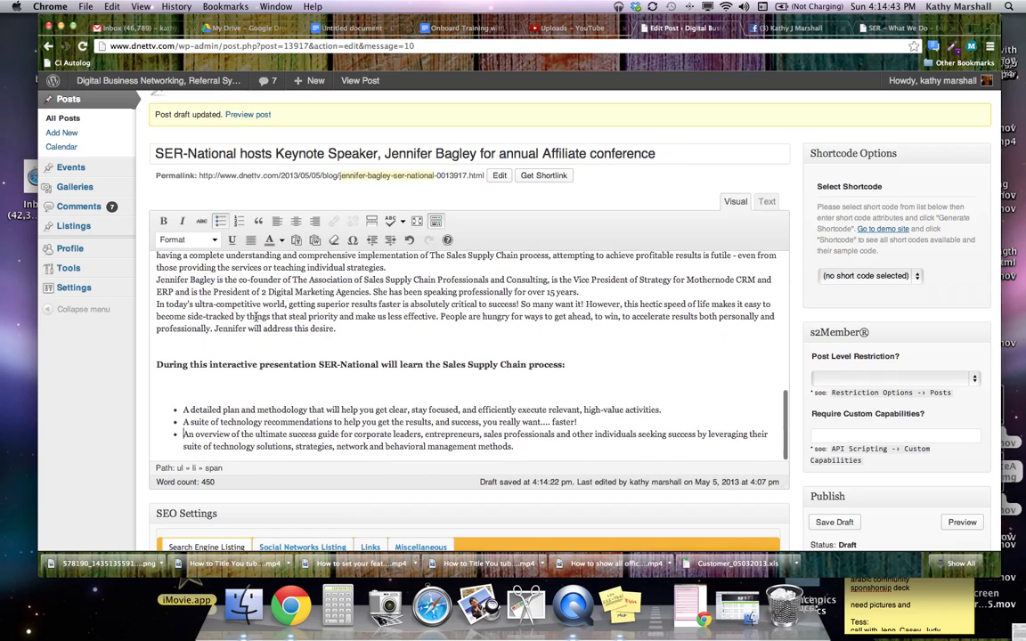
# - Save the formatted post as a draft
pyautogui.scroll(-2, 255, 317)
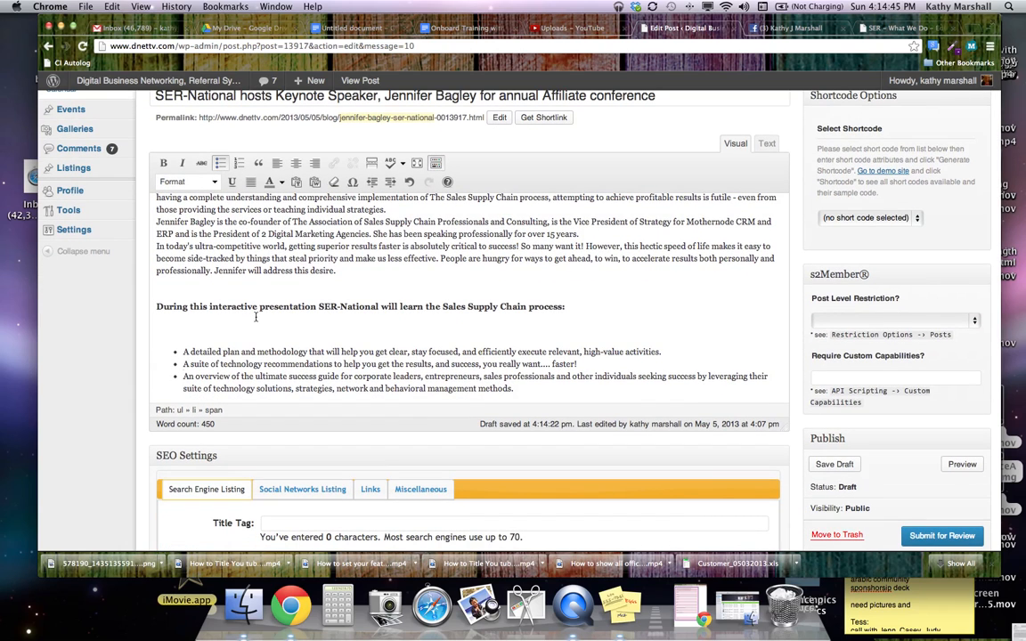
pyautogui.click(835, 464)
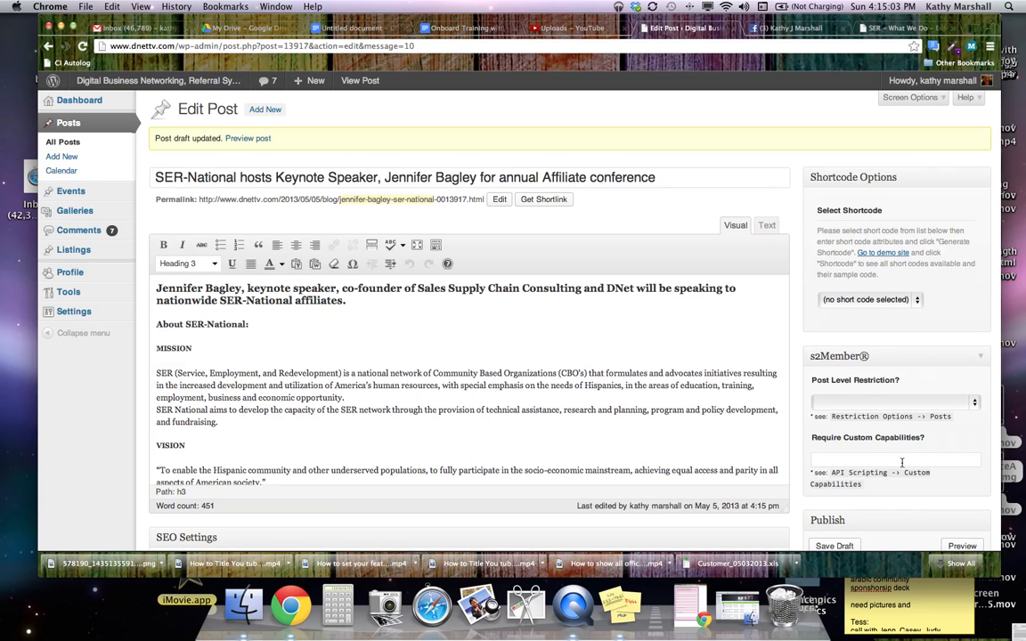
# - Browse the list of all categories available for the post
pyautogui.scroll(-6, 901, 462)
pyautogui.scroll(-2, 902, 466)
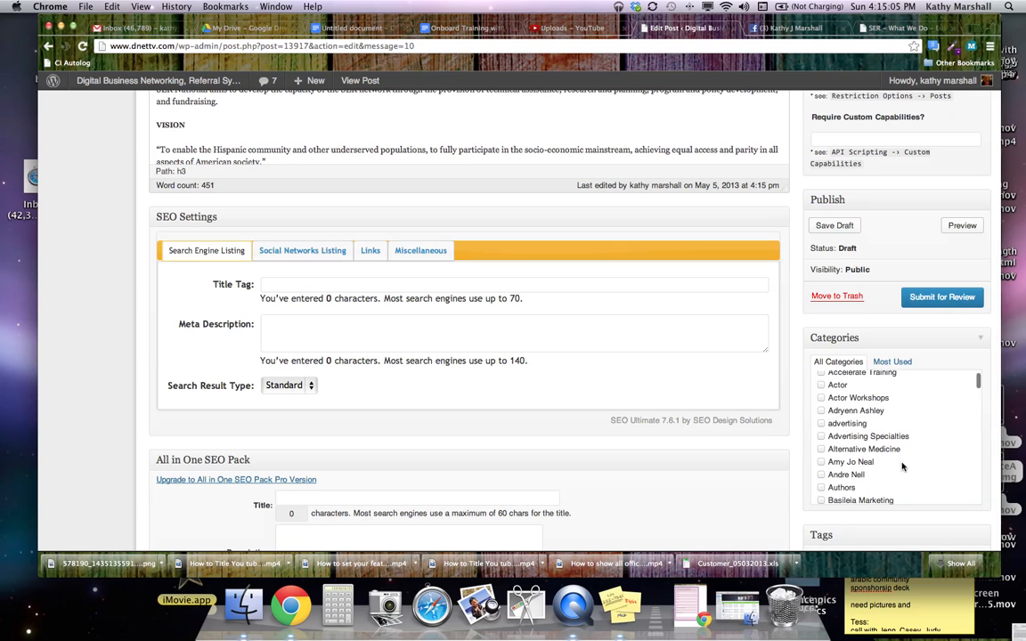